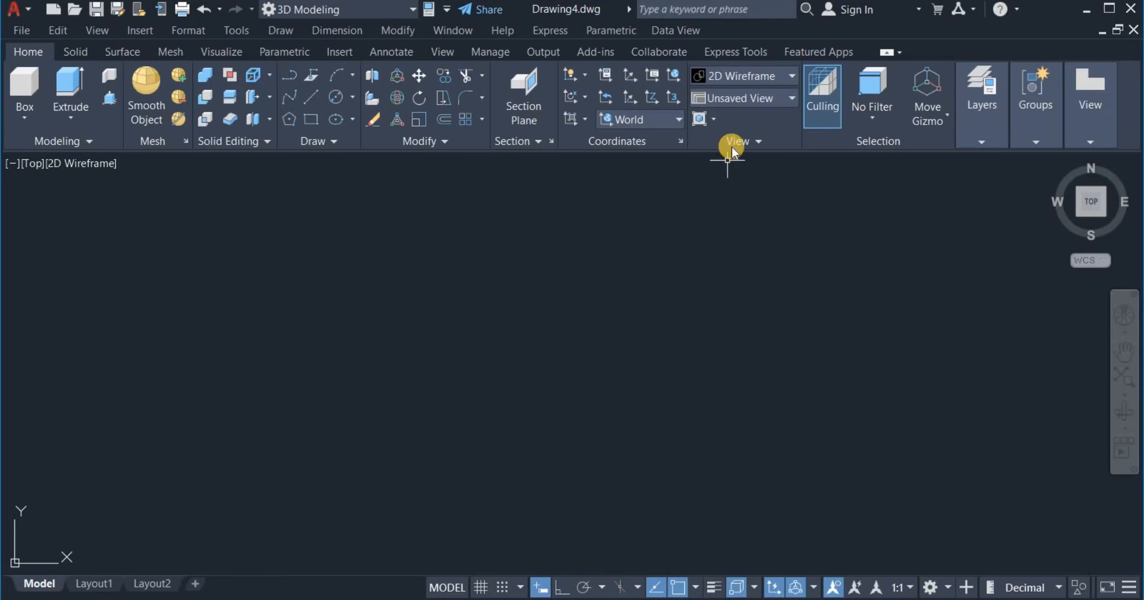
Set the view to Front and the workspace to 3D Modeling.
{"action": "left_click", "coordinate": [740, 97]}
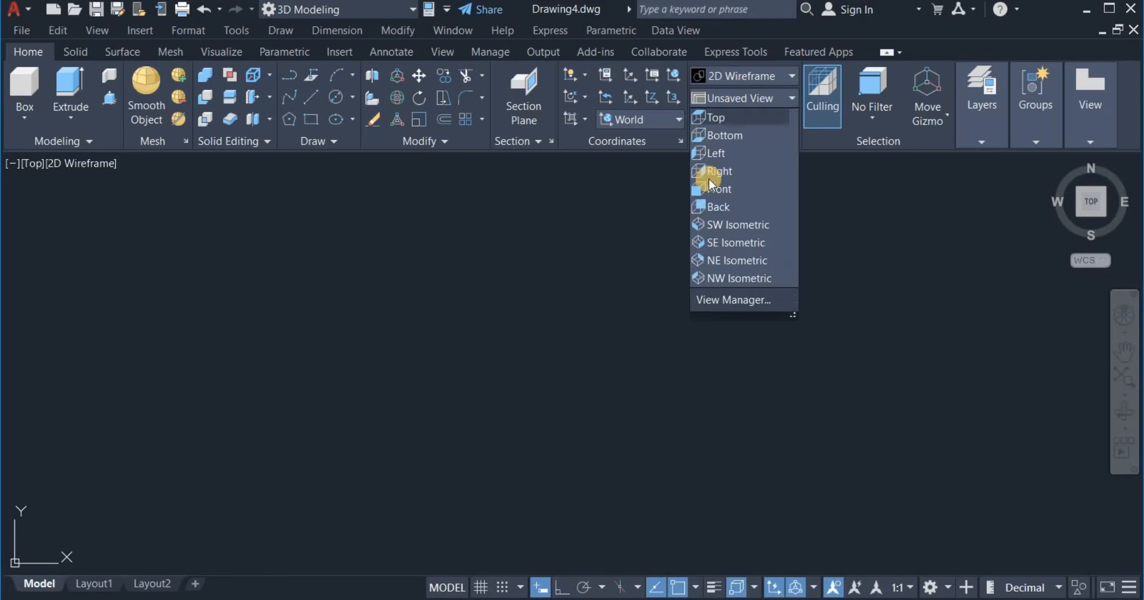
{"action": "left_click", "coordinate": [741, 187]}
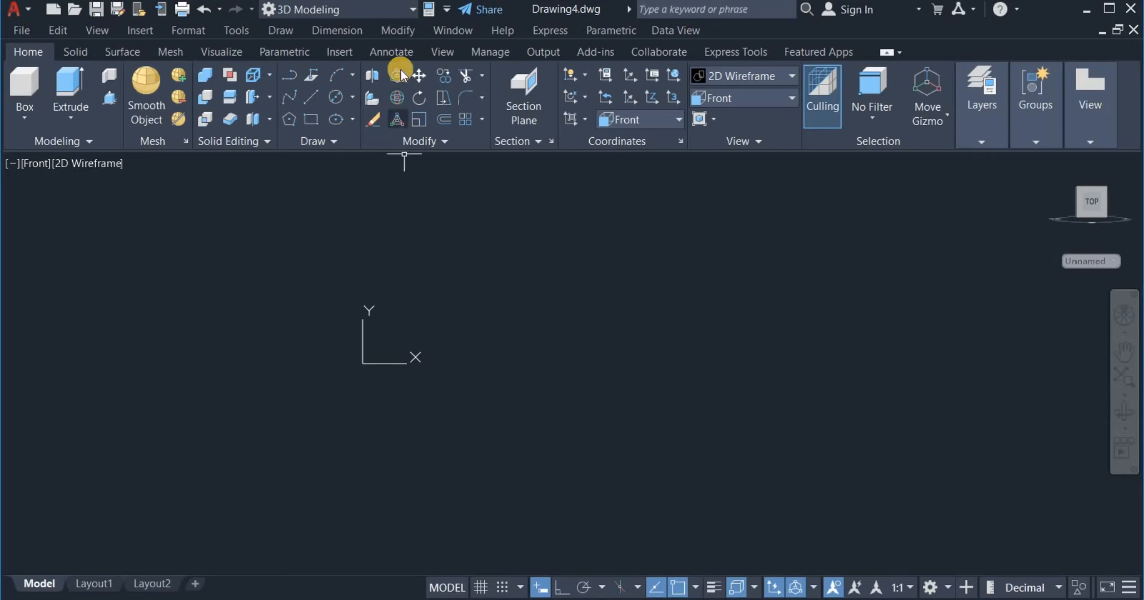
{"action": "left_click", "coordinate": [413, 10]}
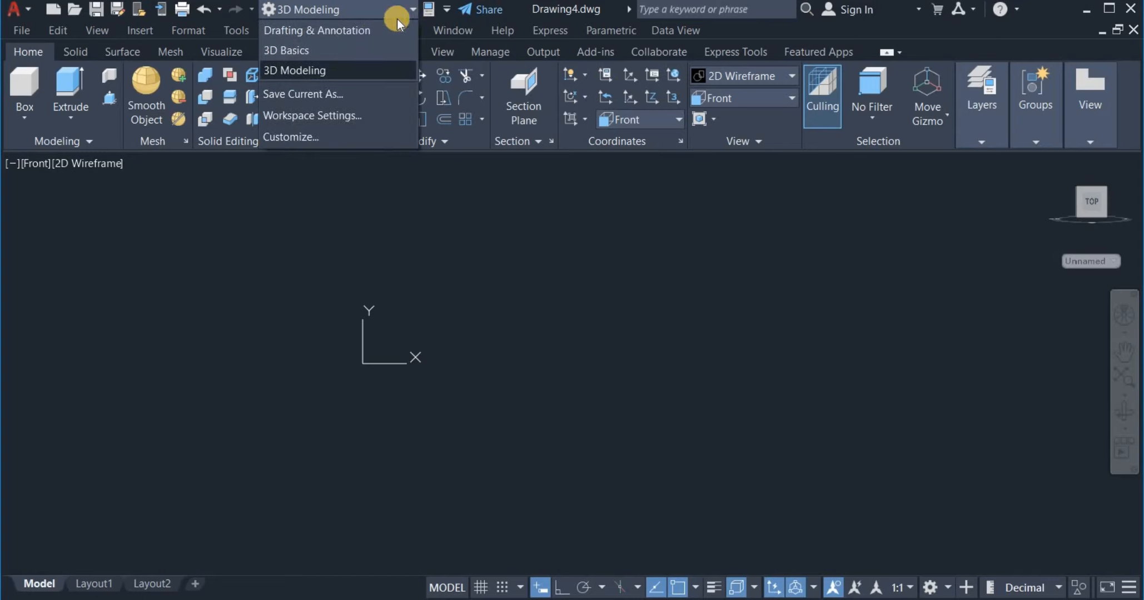
{"action": "left_click", "coordinate": [342, 68]}
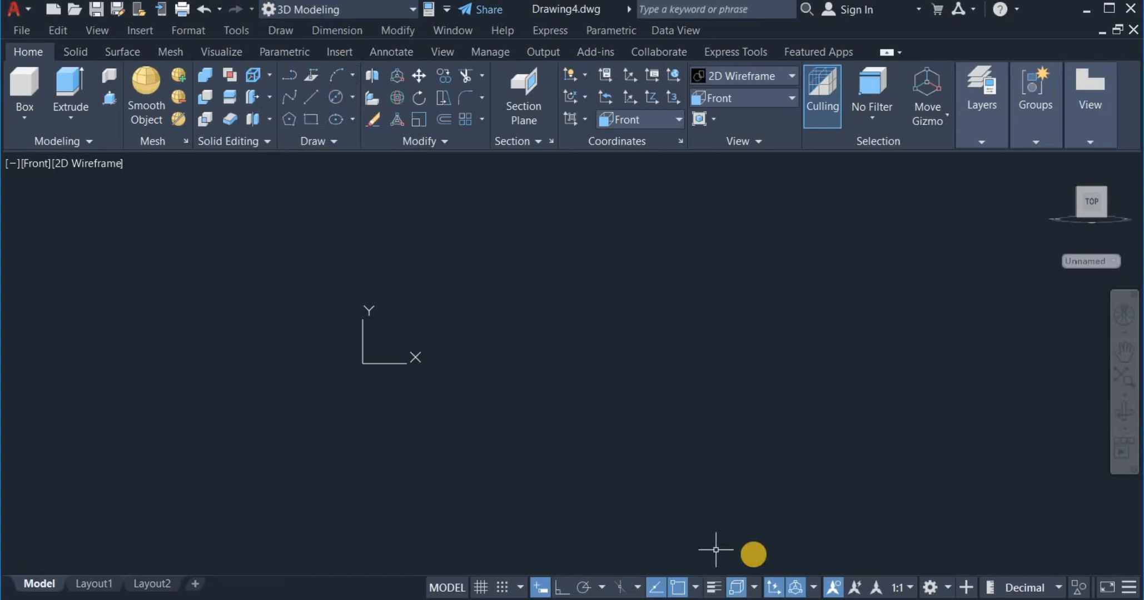
{"action": "left_click", "coordinate": [930, 587]}
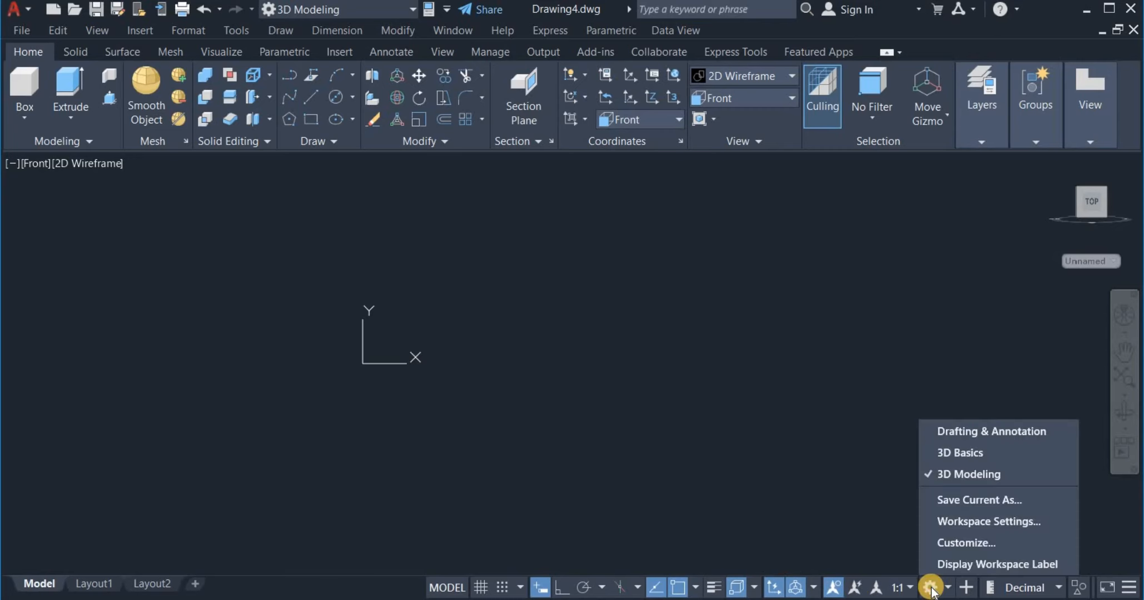
{"action": "left_click", "coordinate": [982, 473]}
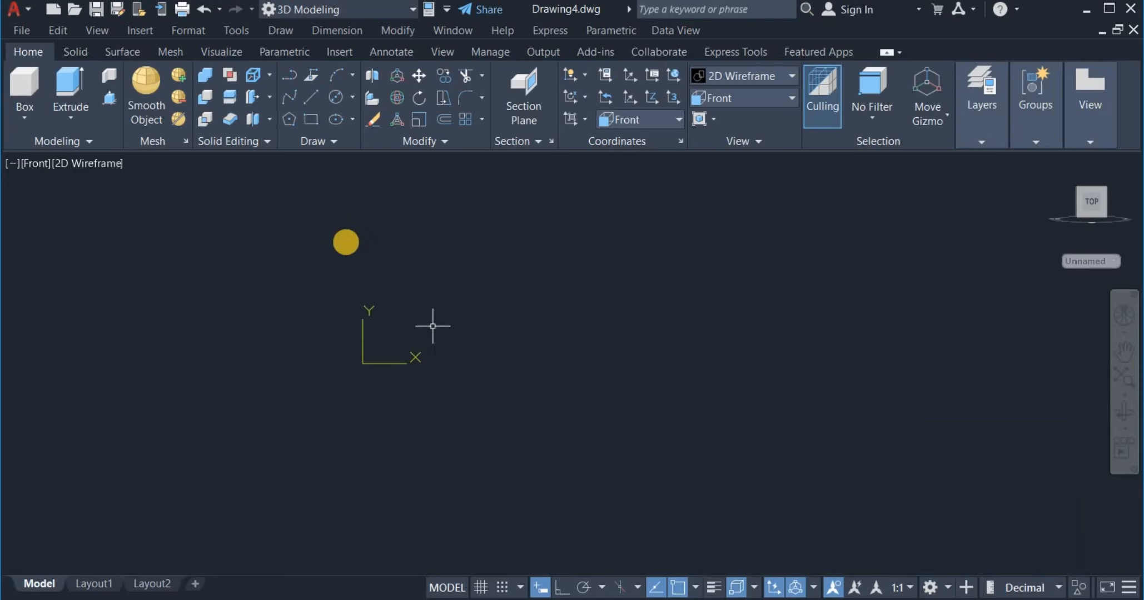
Set the UCS icon to Show UCS Icon so it is displayed away from the origin.
{"action": "left_click", "coordinate": [586, 76]}
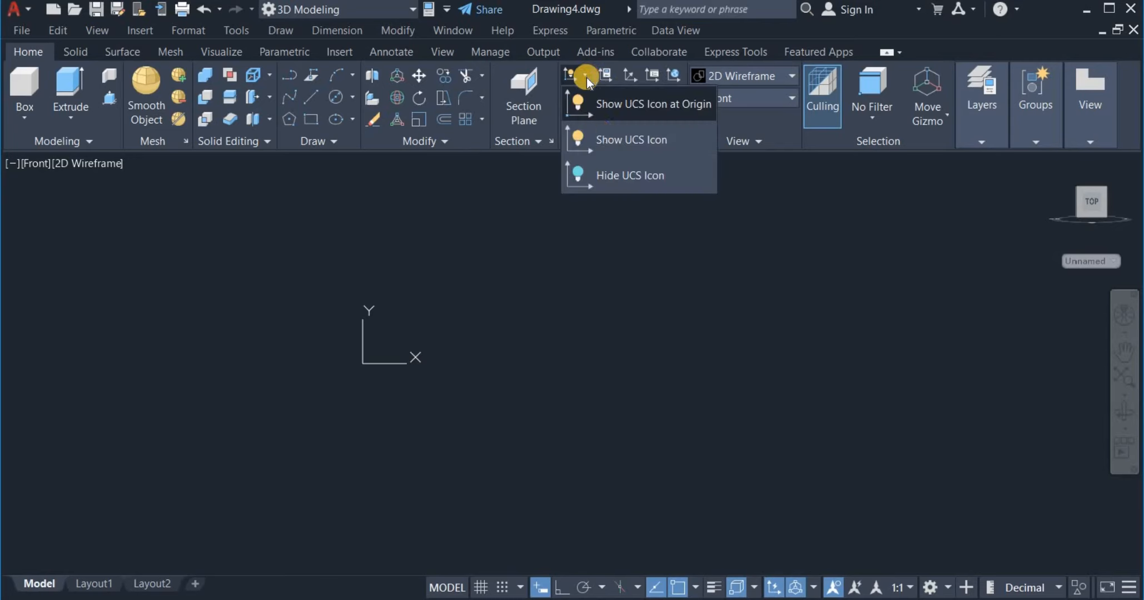
{"action": "left_click", "coordinate": [619, 143]}
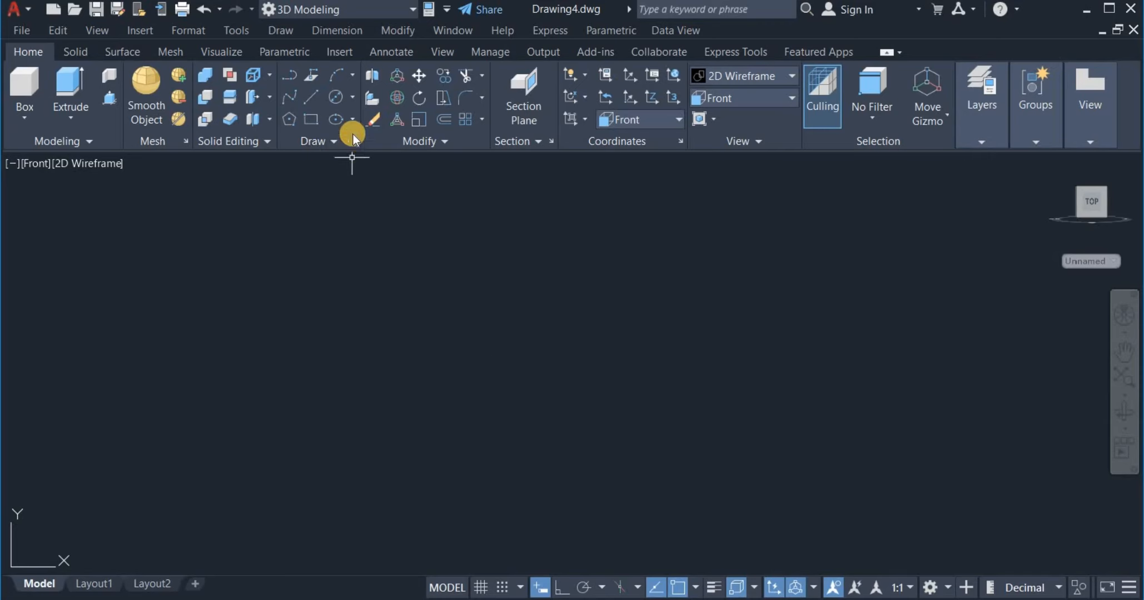
Draw a circle of diameter 400 in the middle of the drawing area using the Center, Diameter method.
{"action": "left_click", "coordinate": [351, 95]}
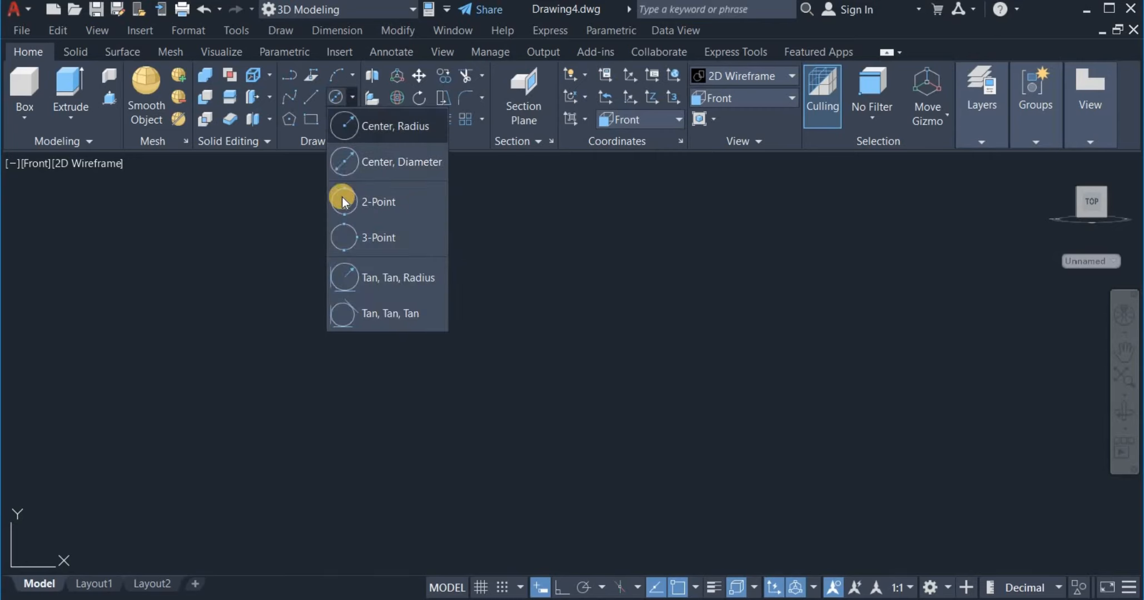
{"action": "left_click", "coordinate": [380, 162]}
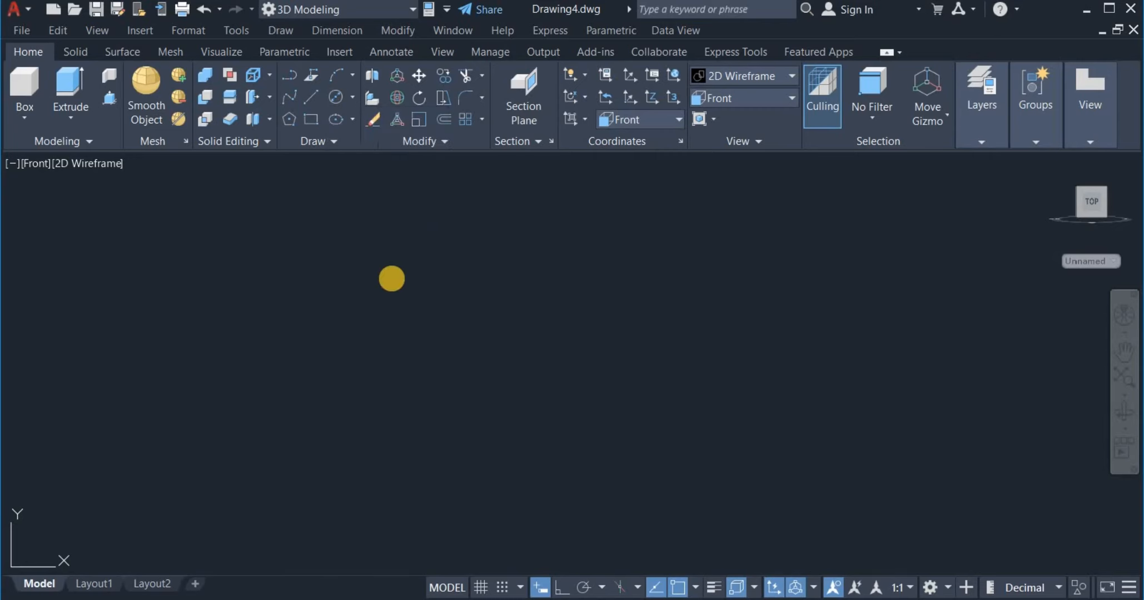
{"action": "left_click", "coordinate": [505, 359]}
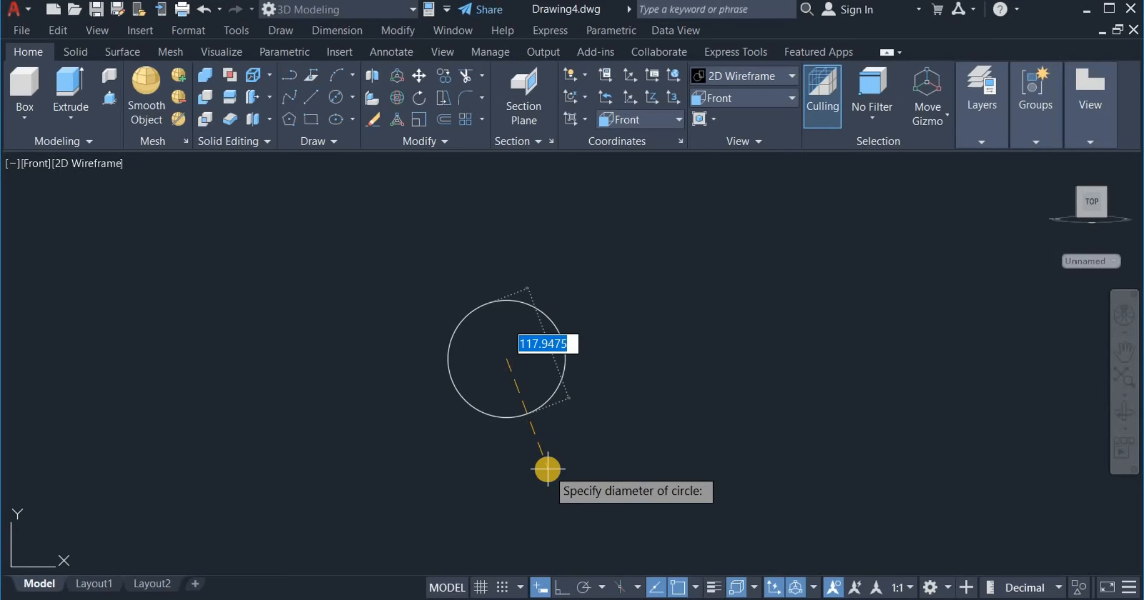
{"action": "type", "text": "400"}
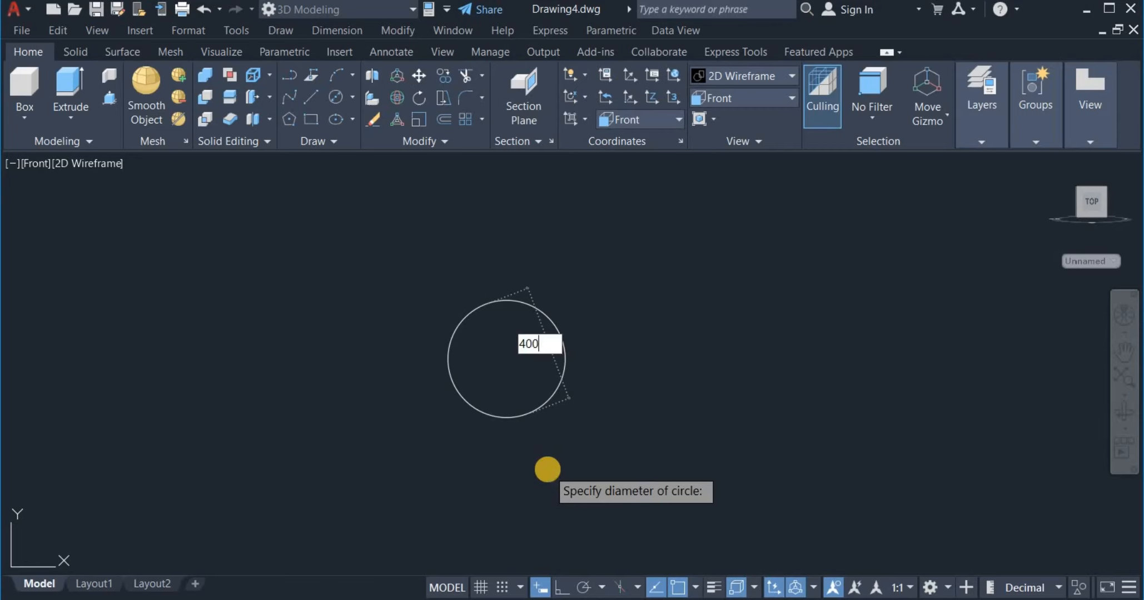
{"action": "key", "text": "Return"}
Draw a circle of diameter 60 concentric with the large circle.
{"action": "scroll", "coordinate": [567, 418], "scroll_direction": "down", "scroll_amount": 4}
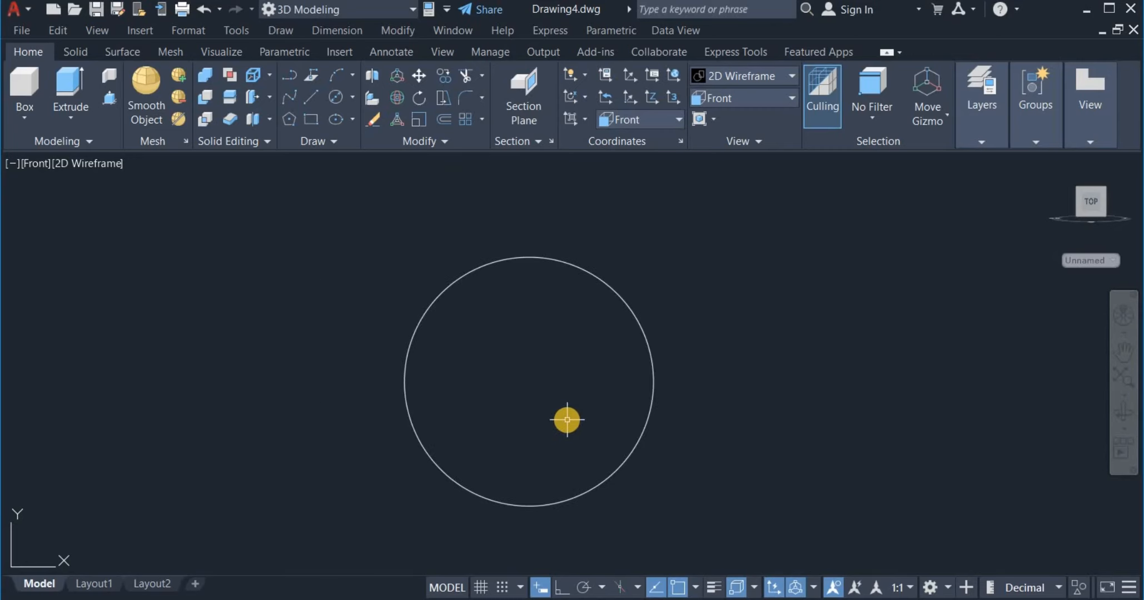
{"action": "middle_click_drag", "start_coordinate": [567, 421], "coordinate": [553, 413]}
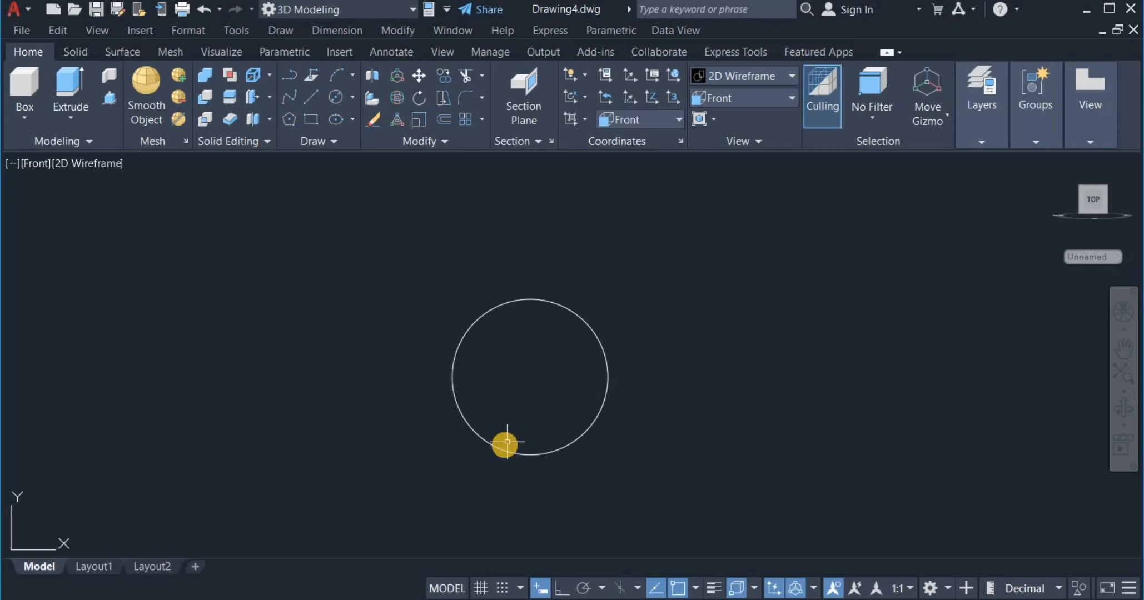
{"action": "left_click", "coordinate": [334, 96]}
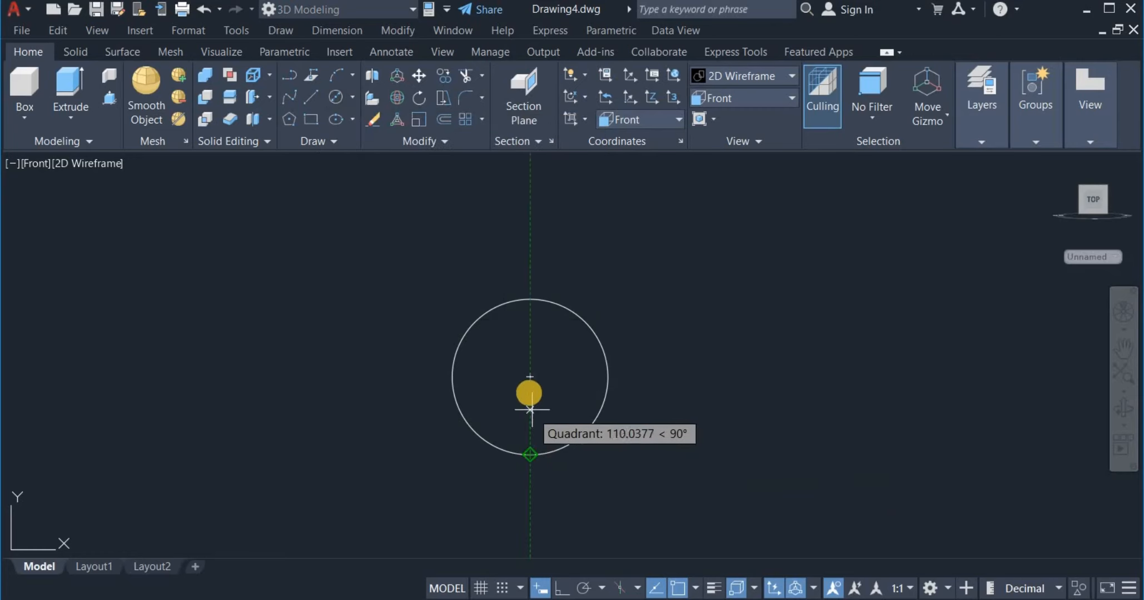
{"action": "left_click", "coordinate": [530, 377]}
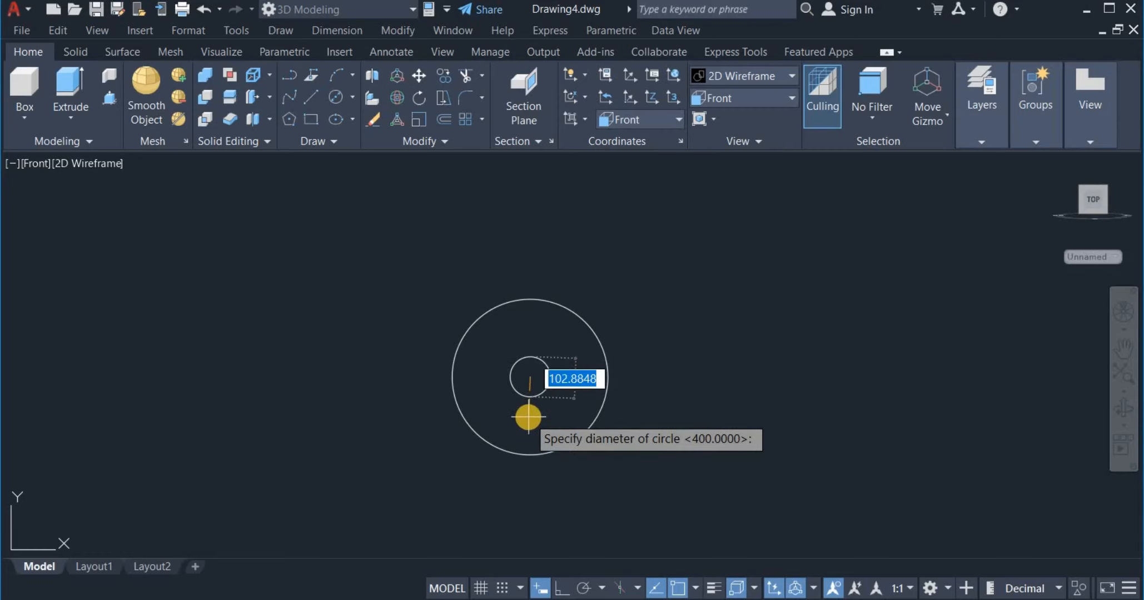
{"action": "type", "text": "60"}
{"action": "key", "text": "Return"}
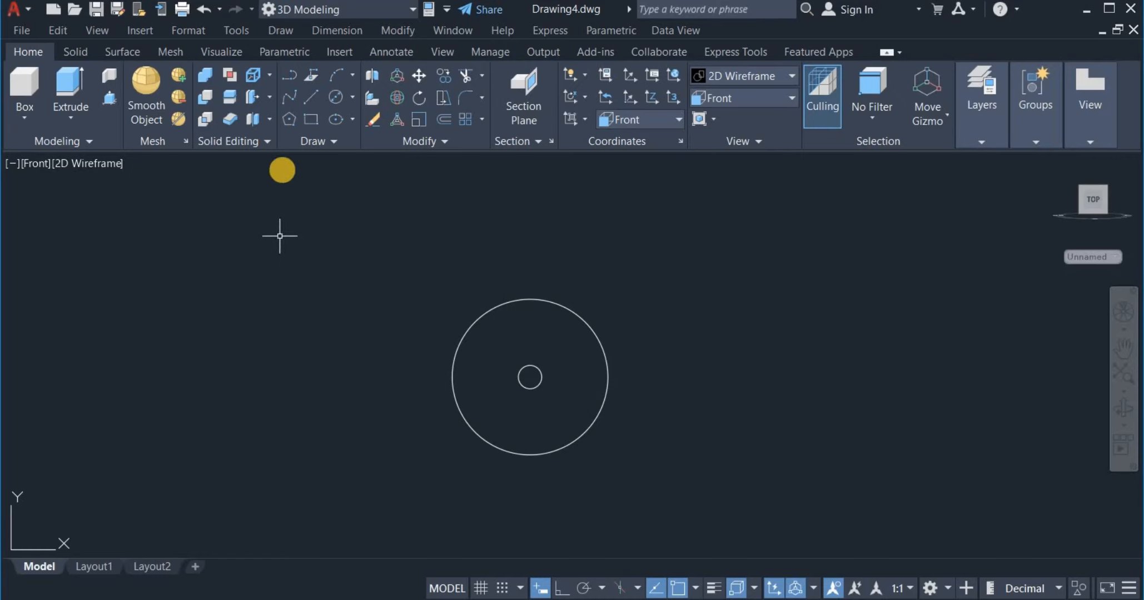
Draw a narrow upright rectangle 10 wide and 180 high beside the circles, to their left.
{"action": "left_click", "coordinate": [310, 120]}
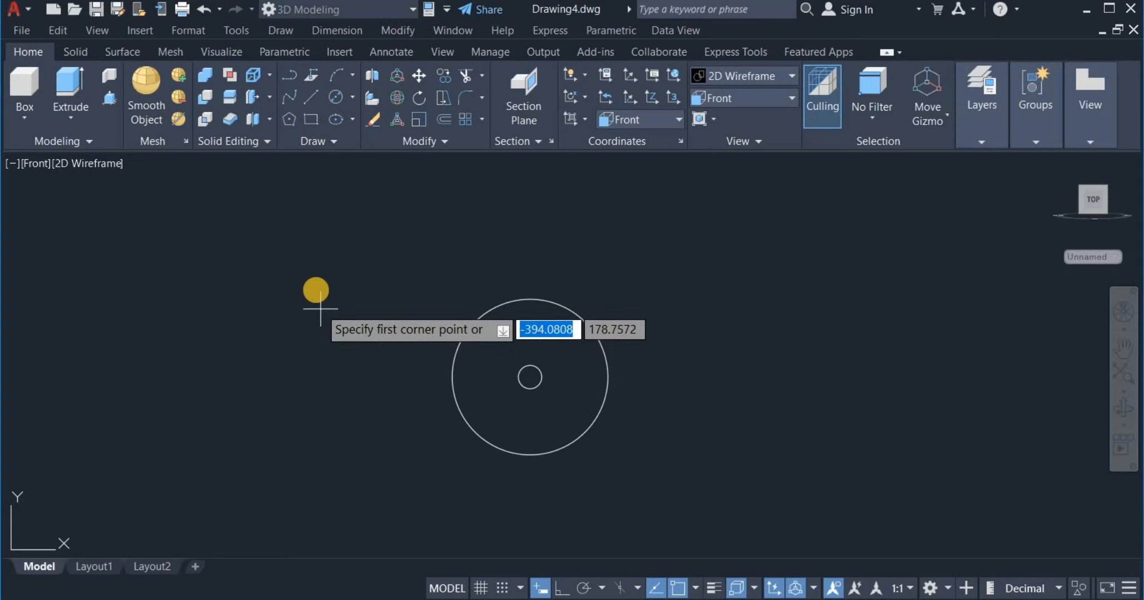
{"action": "left_click", "coordinate": [317, 290]}
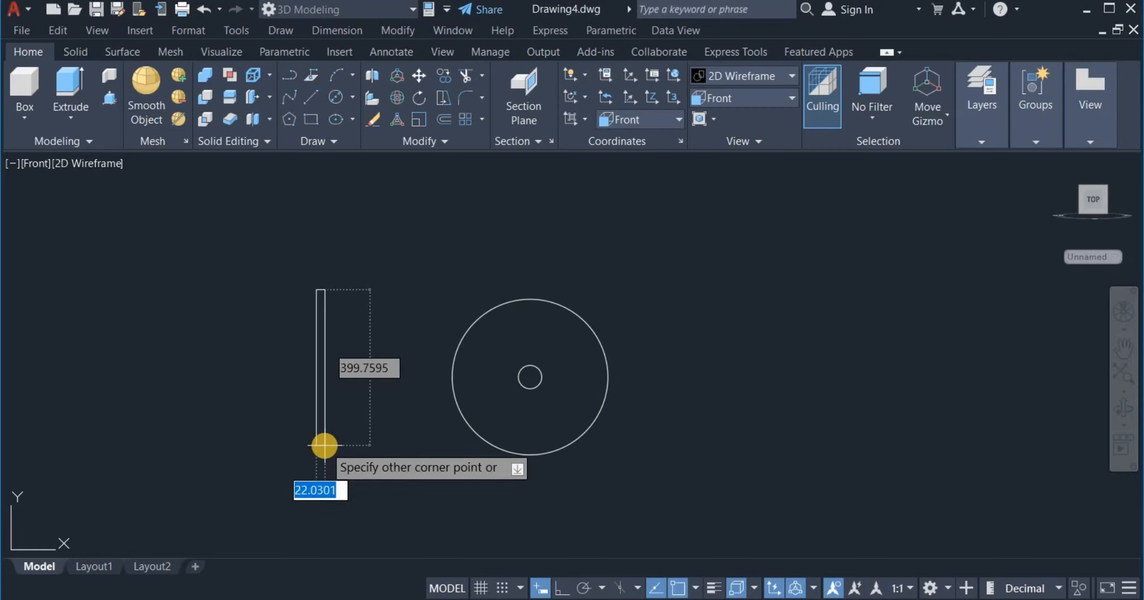
{"action": "type", "text": "1"}
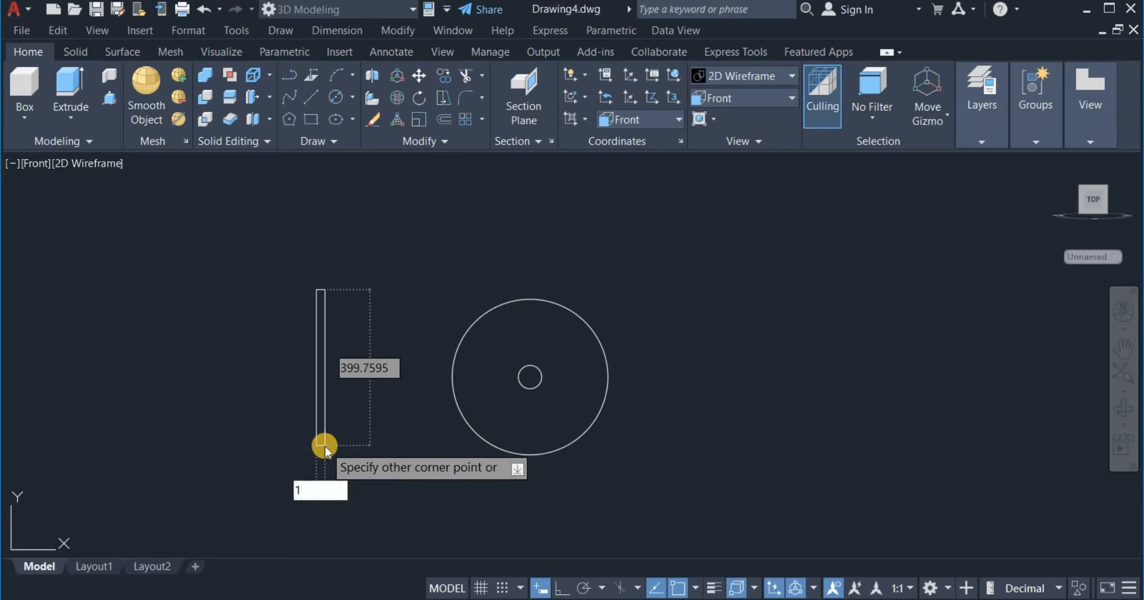
{"action": "type", "text": "0"}
{"action": "key", "text": "Tab"}
{"action": "type", "text": "1"}
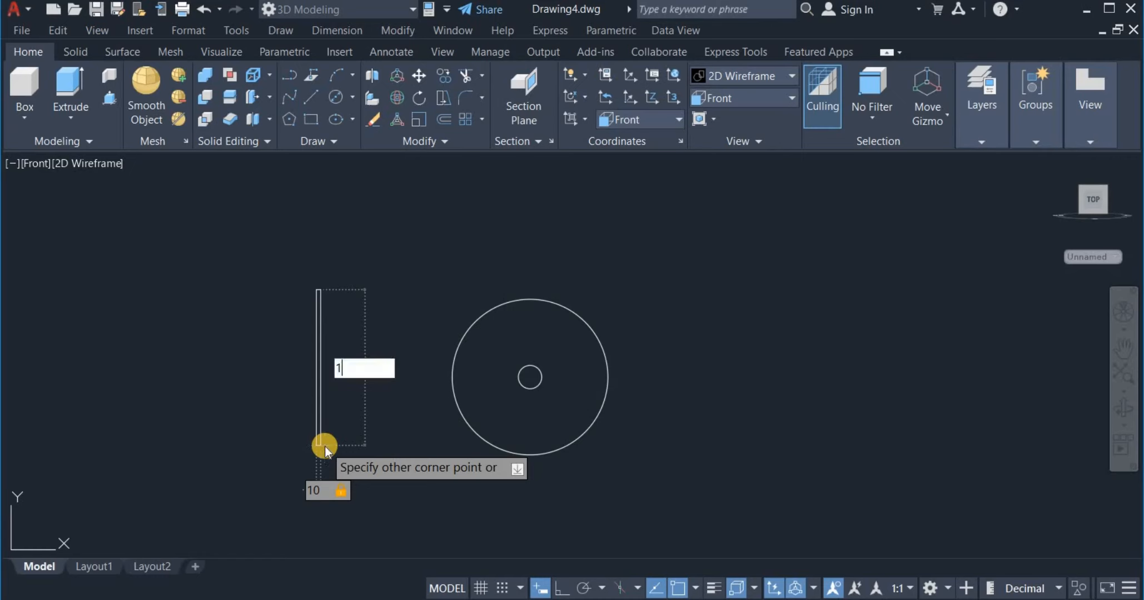
{"action": "type", "text": "80"}
{"action": "key", "text": "Return"}
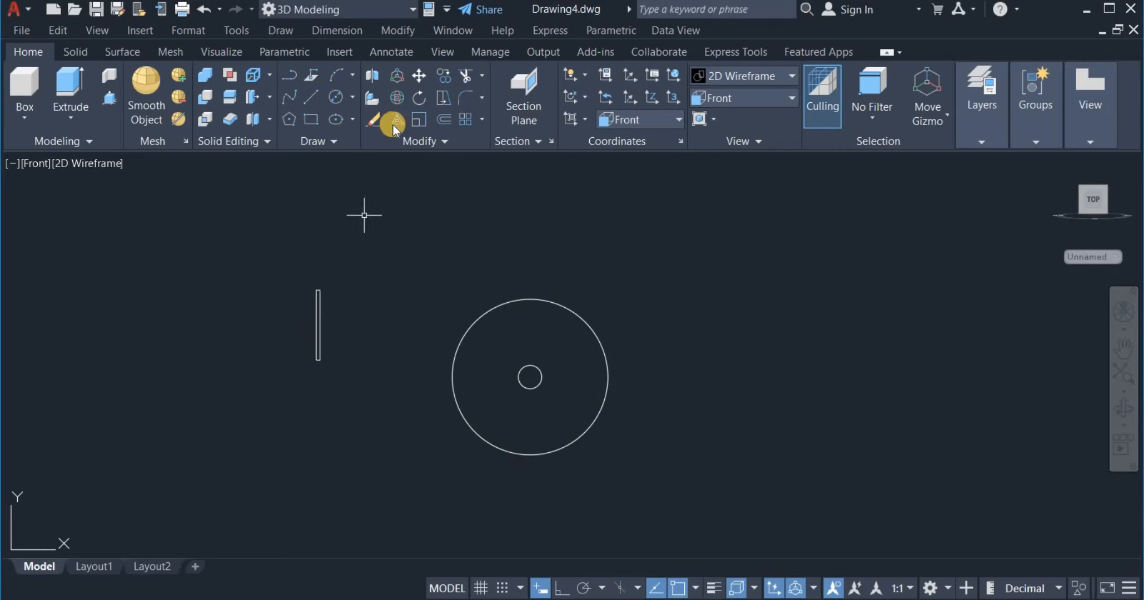
Move the rectangle by the midpoint of its bottom edge onto the bottom quadrant of the large circle.
{"action": "left_click", "coordinate": [418, 75]}
{"action": "left_click", "coordinate": [288, 364]}
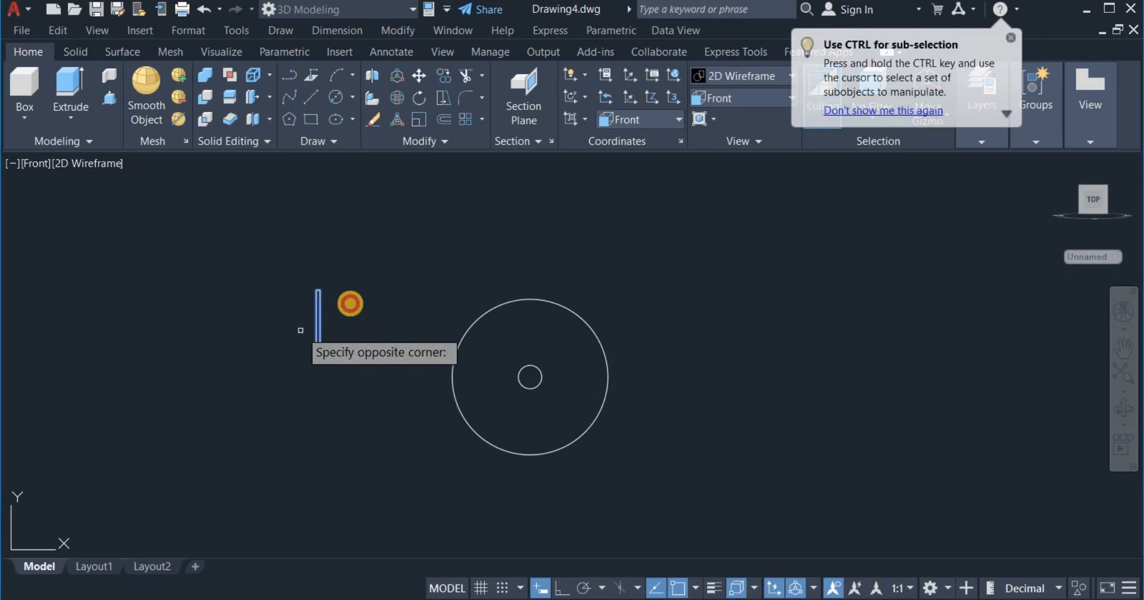
{"action": "left_click", "coordinate": [357, 266]}
{"action": "key", "text": "Return"}
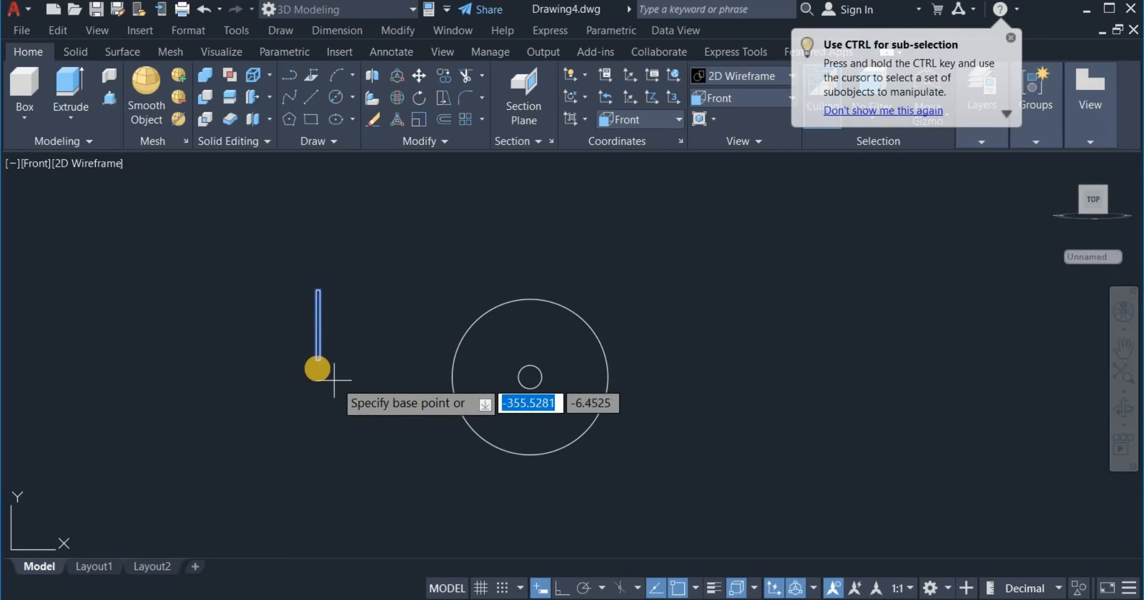
{"action": "scroll", "coordinate": [317, 356], "scroll_direction": "up", "scroll_amount": 5}
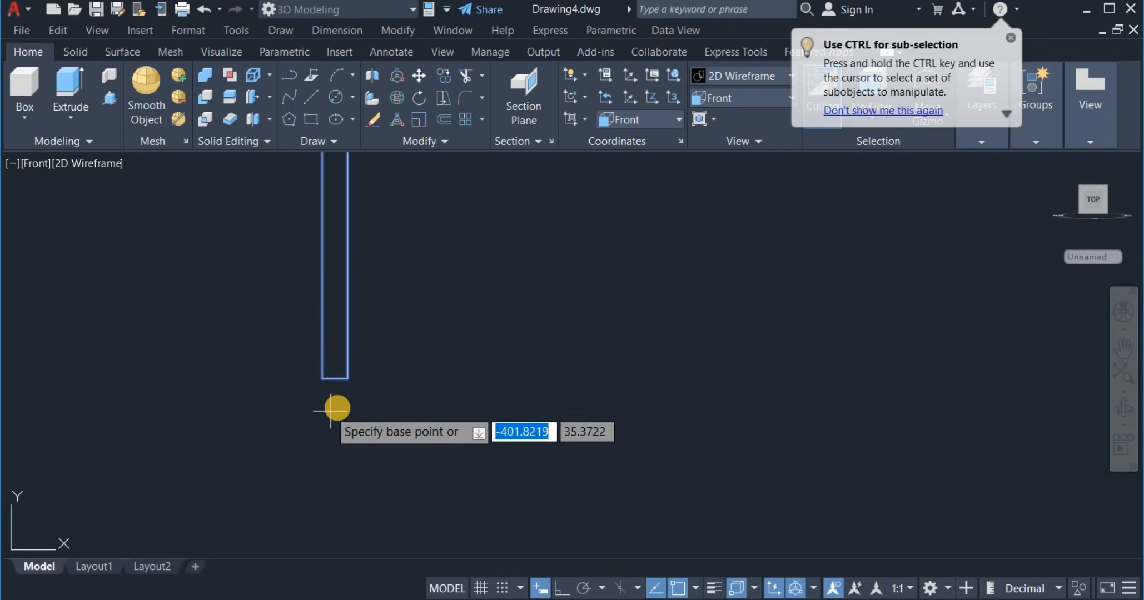
{"action": "left_click", "coordinate": [334, 382]}
{"action": "scroll", "coordinate": [330, 375], "scroll_direction": "down", "scroll_amount": 5}
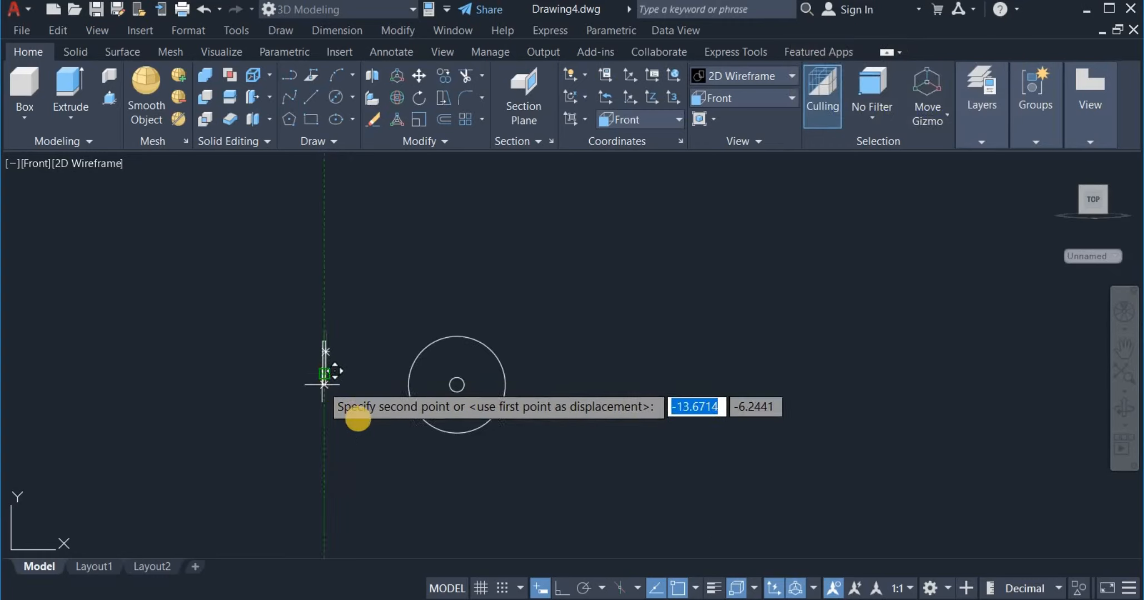
{"action": "scroll", "coordinate": [462, 436], "scroll_direction": "up", "scroll_amount": 4}
{"action": "left_click", "coordinate": [442, 431]}
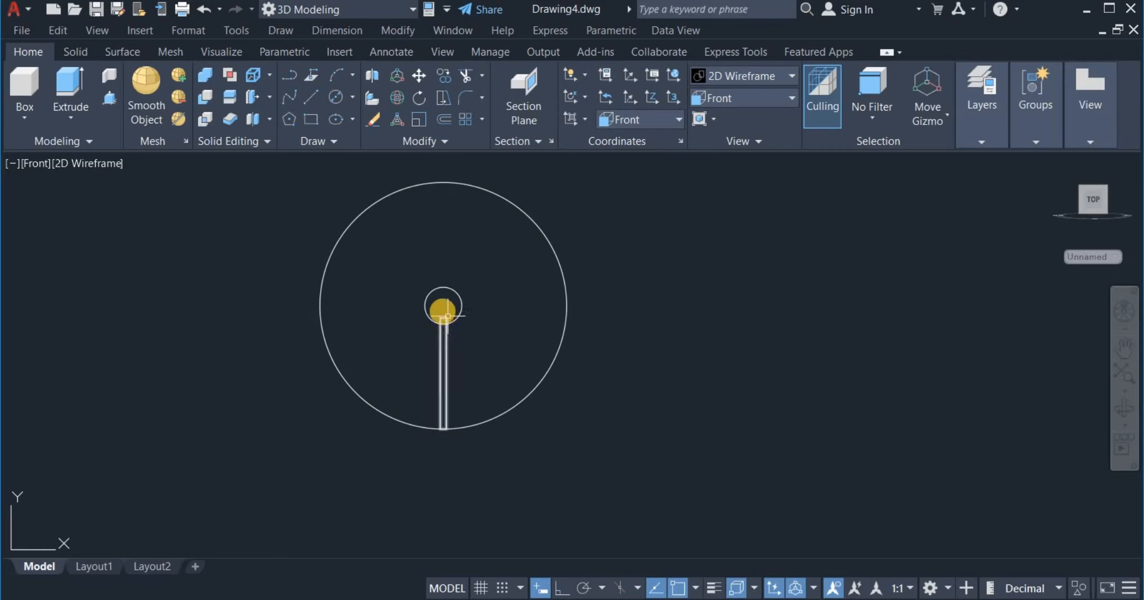
Trim away the upper end of the rectangle that lies inside the small circle.
{"action": "scroll", "coordinate": [443, 312], "scroll_direction": "up", "scroll_amount": 5}
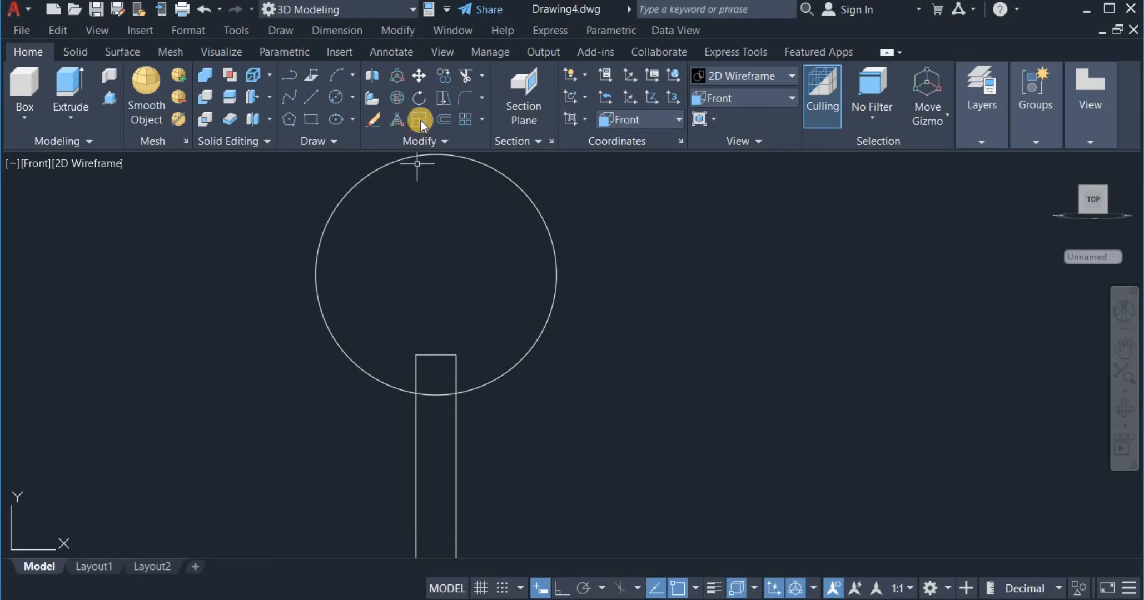
{"action": "left_click", "coordinate": [466, 76]}
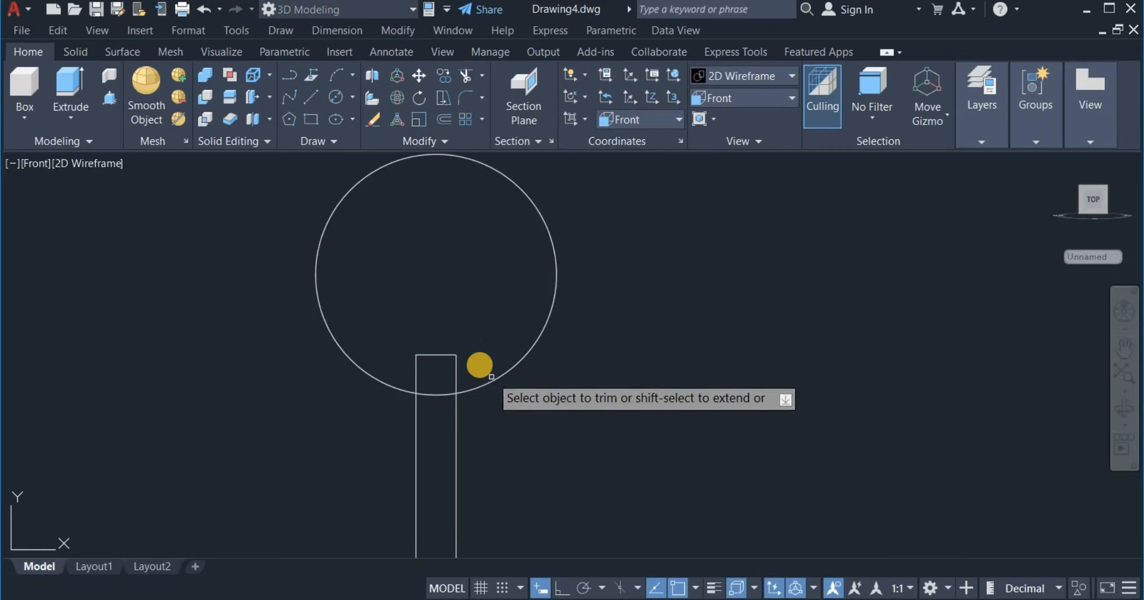
{"action": "left_click", "coordinate": [478, 363]}
{"action": "left_click", "coordinate": [394, 375]}
{"action": "key", "text": "Return"}
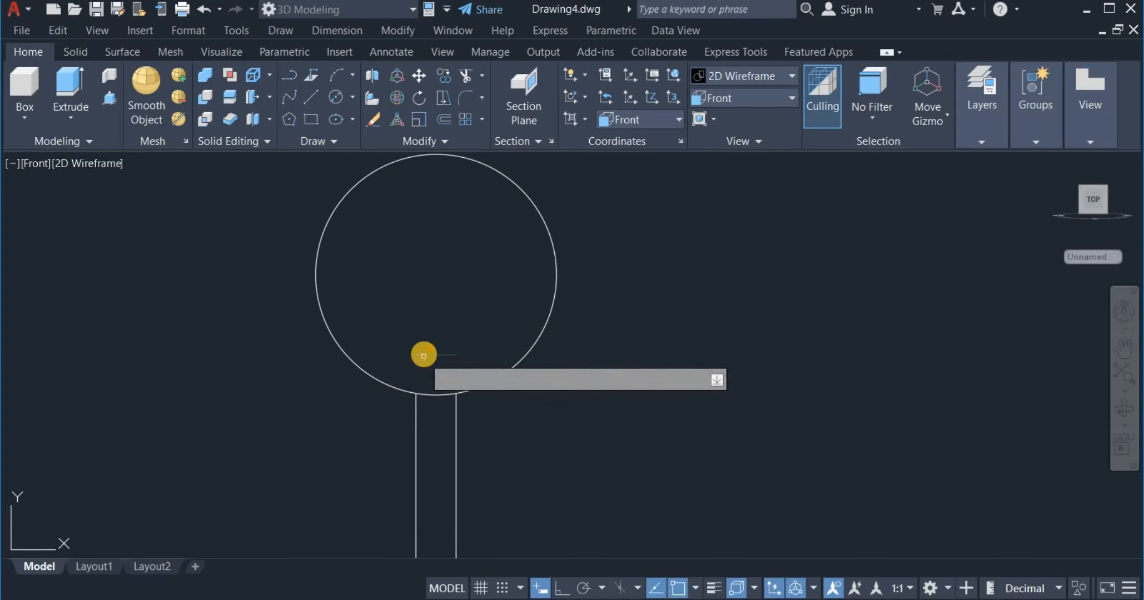
{"action": "right_click", "coordinate": [436, 303]}
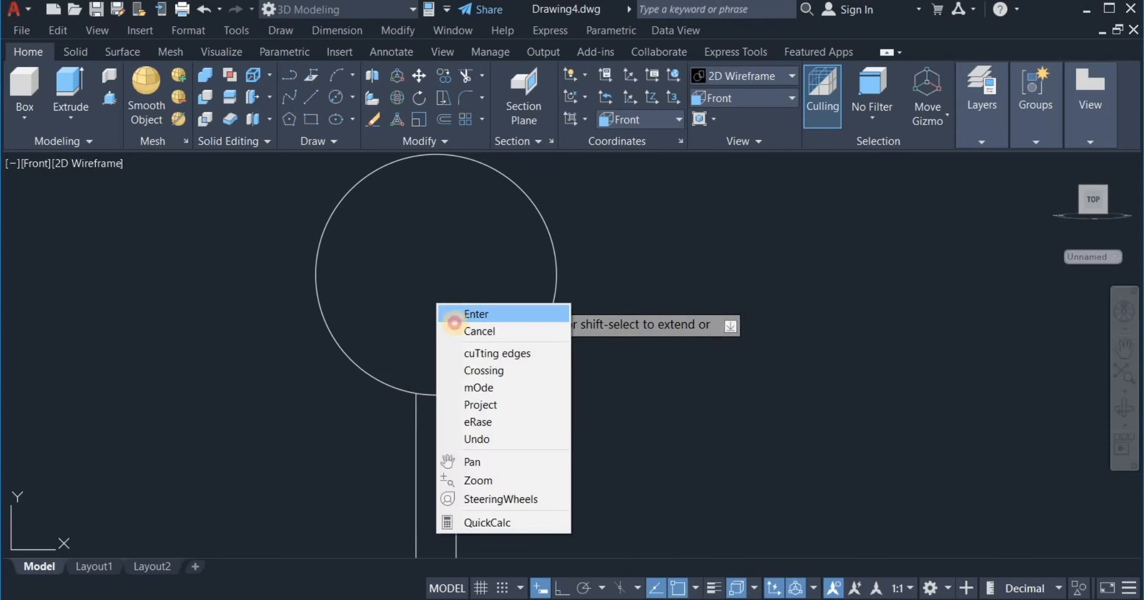
{"action": "left_click", "coordinate": [445, 309]}
Draw a Start, End, Direction arc between the spoke's two upper endpoints, following the small circle's curve to close the spoke.
{"action": "scroll", "coordinate": [424, 403], "scroll_direction": "up", "scroll_amount": 4}
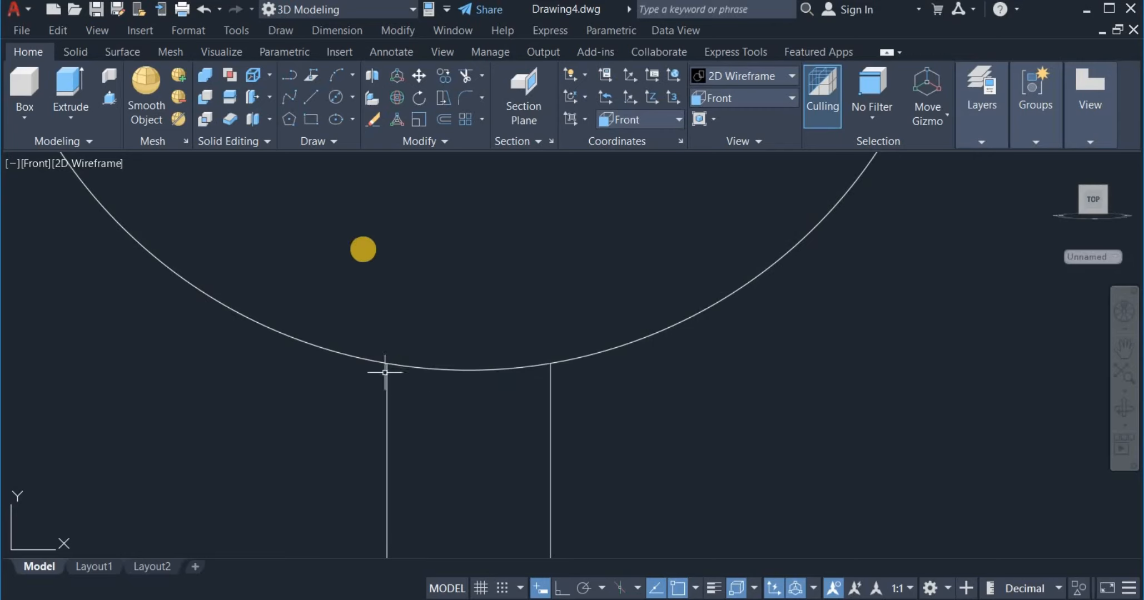
{"action": "left_click", "coordinate": [353, 76]}
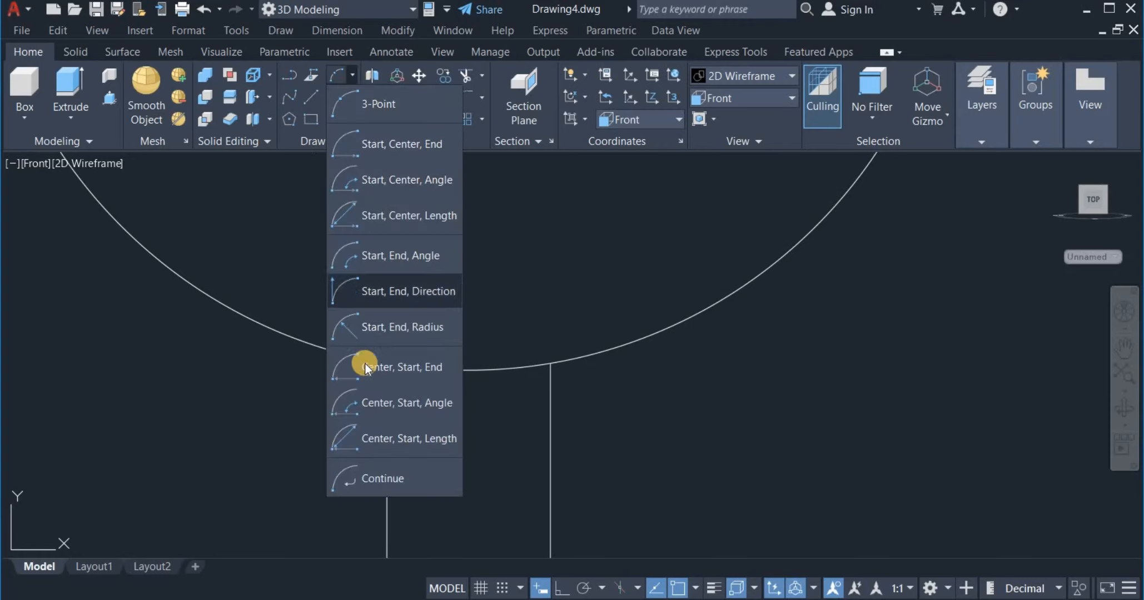
{"action": "left_click", "coordinate": [413, 294]}
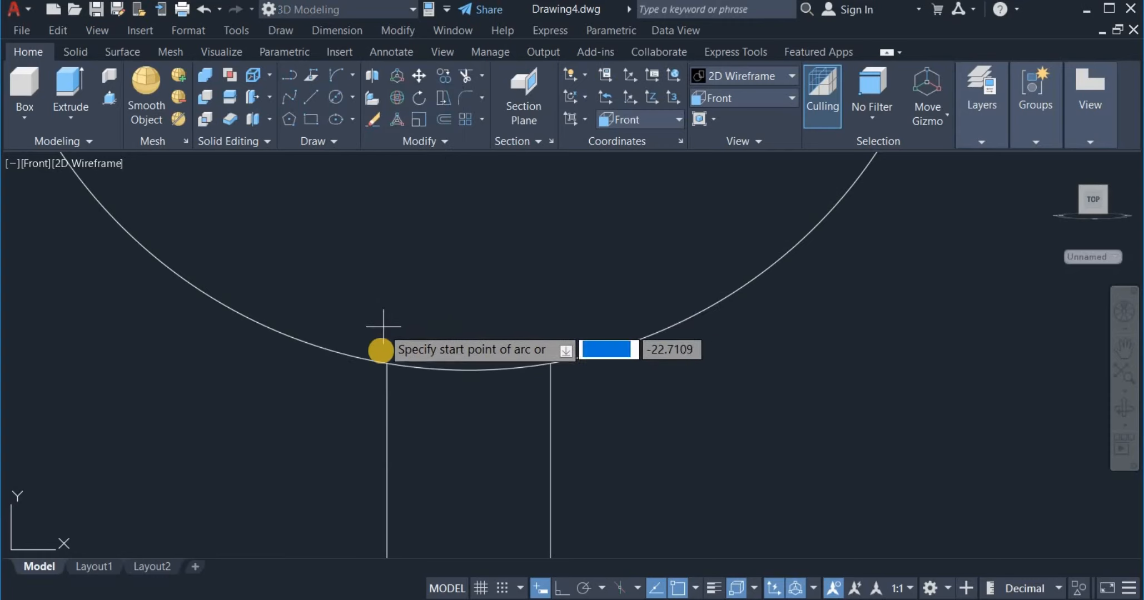
{"action": "left_click", "coordinate": [386, 363]}
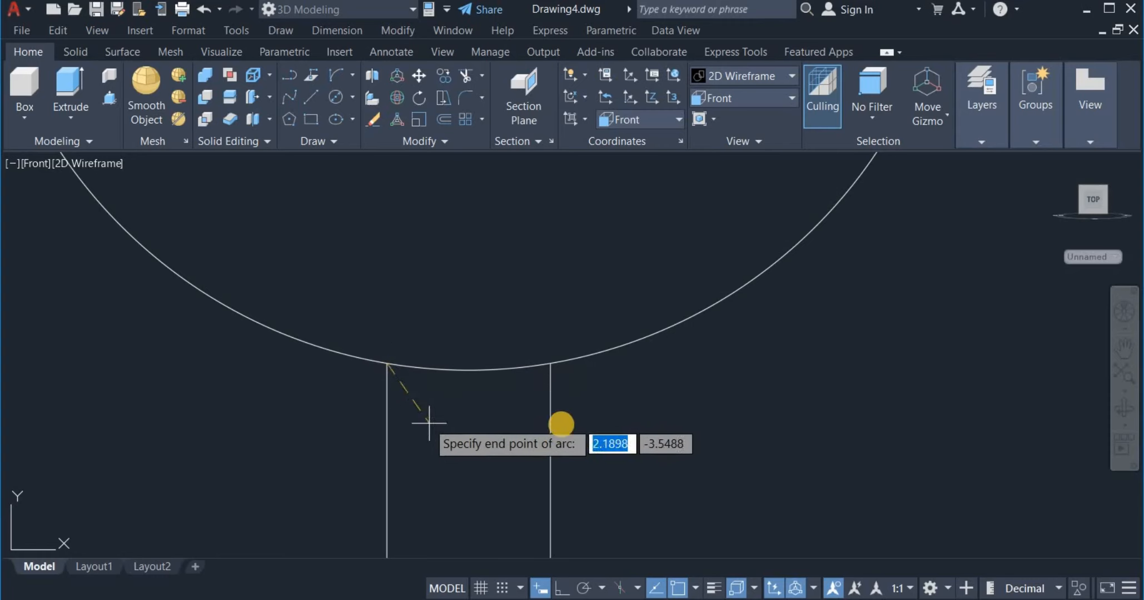
{"action": "left_click", "coordinate": [551, 364]}
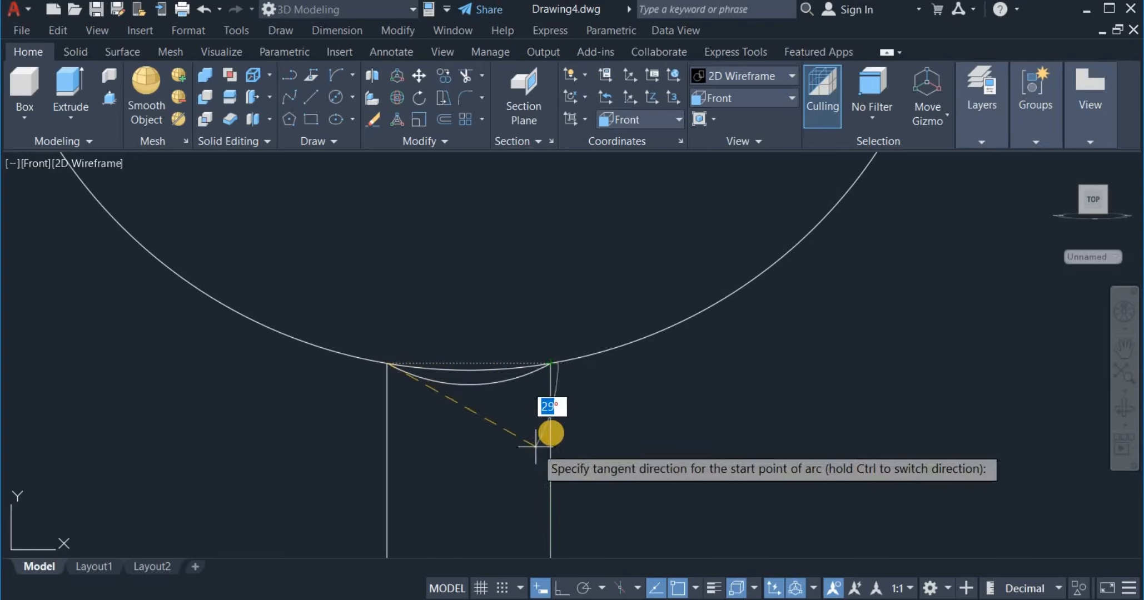
{"action": "left_click", "coordinate": [574, 396]}
Join the trimmed spoke outline and the arc at its upper end into a single object.
{"action": "scroll", "coordinate": [413, 332], "scroll_direction": "down", "scroll_amount": 5}
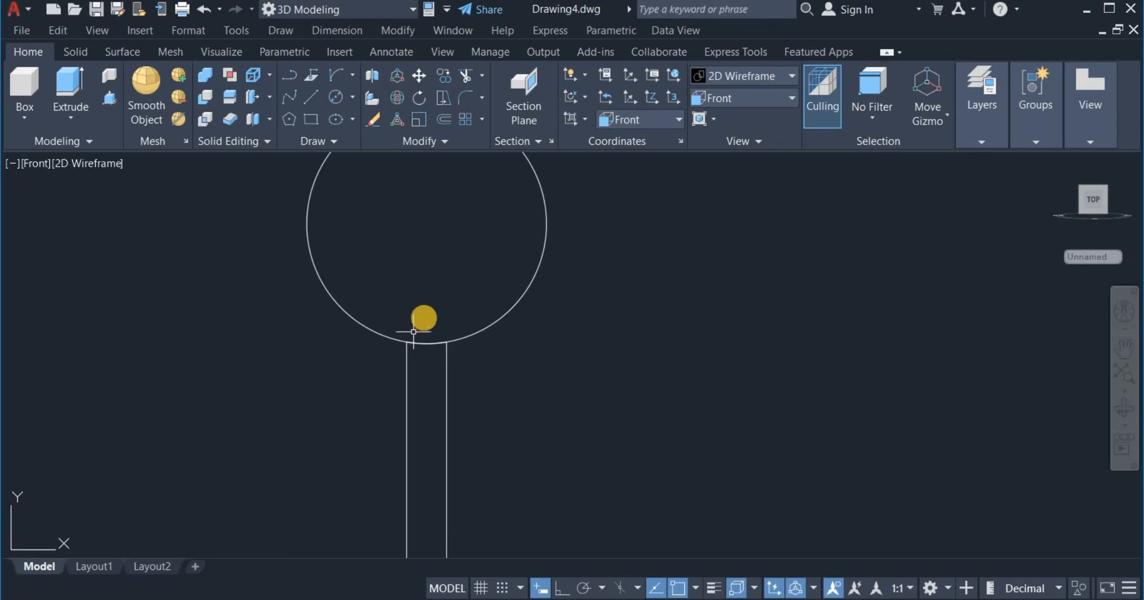
{"action": "scroll", "coordinate": [413, 332], "scroll_direction": "down", "scroll_amount": 2}
{"action": "scroll", "coordinate": [433, 281], "scroll_direction": "down", "scroll_amount": 3}
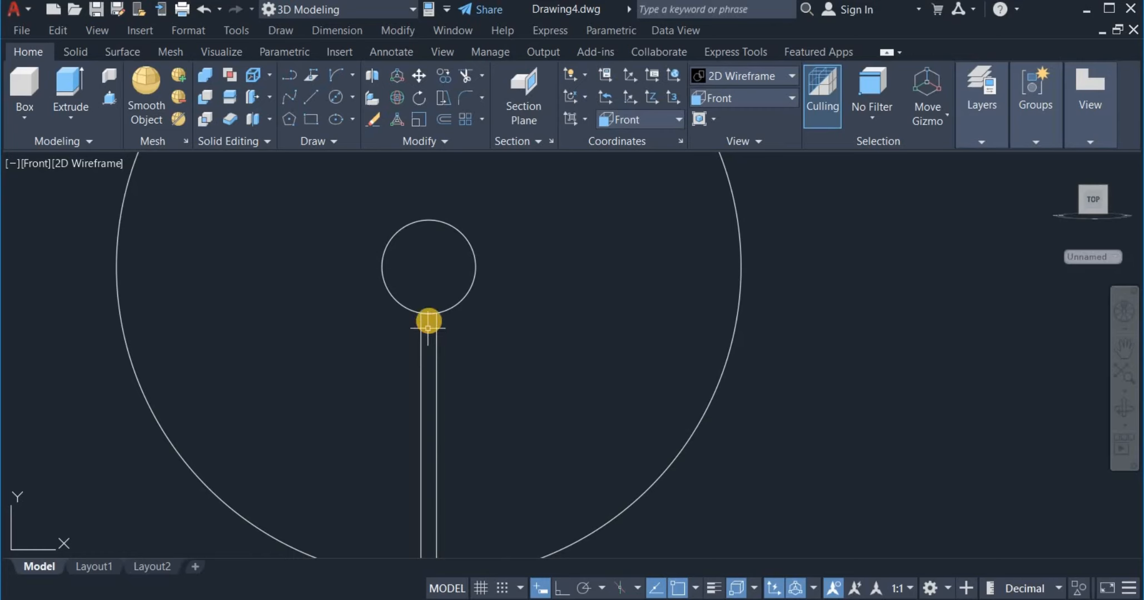
{"action": "scroll", "coordinate": [445, 331], "scroll_direction": "down", "scroll_amount": 2}
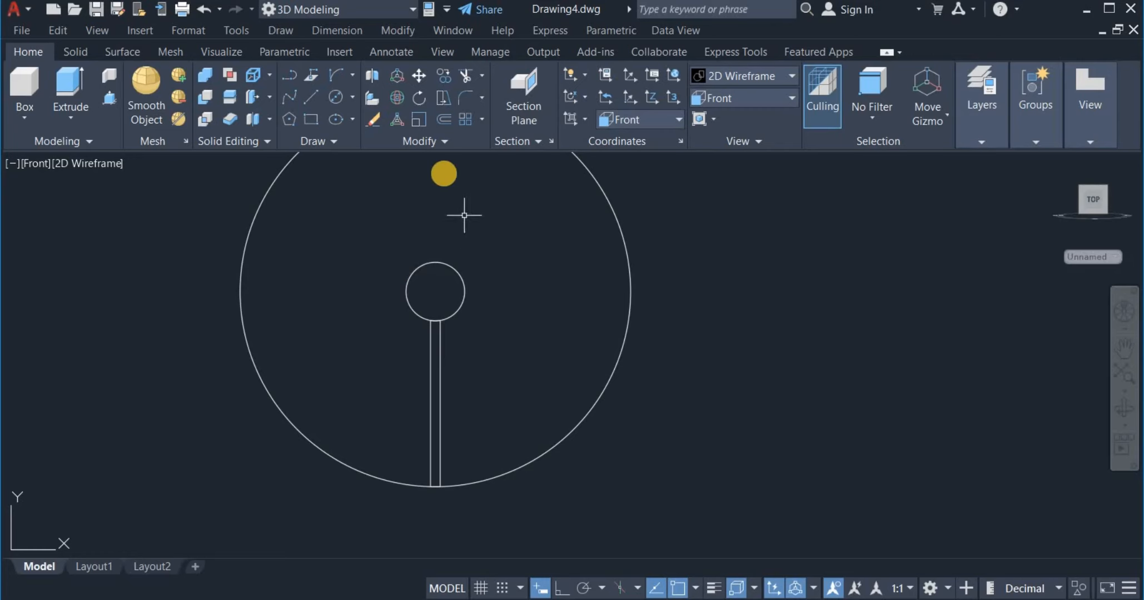
{"action": "left_click", "coordinate": [411, 143]}
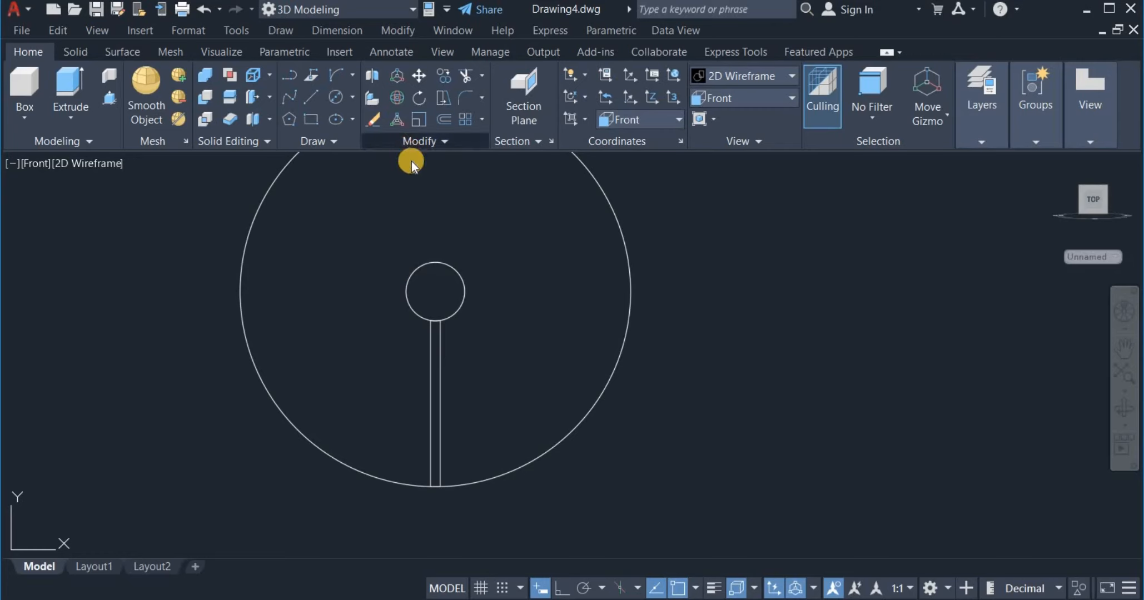
{"action": "left_click", "coordinate": [441, 194]}
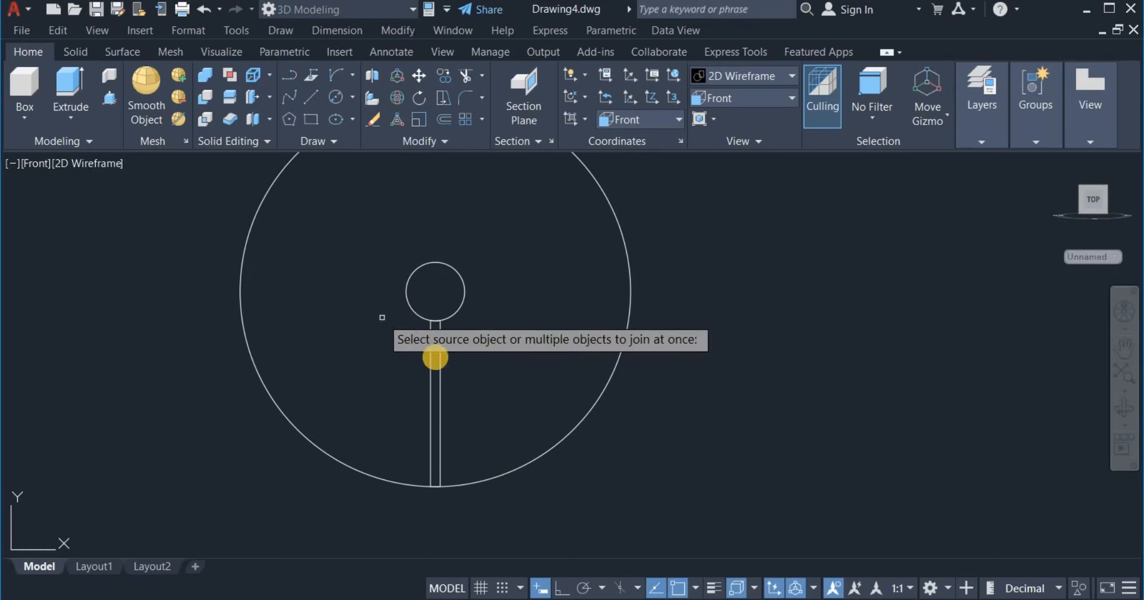
{"action": "left_click", "coordinate": [476, 370]}
{"action": "left_click", "coordinate": [331, 377]}
{"action": "left_click", "coordinate": [359, 287]}
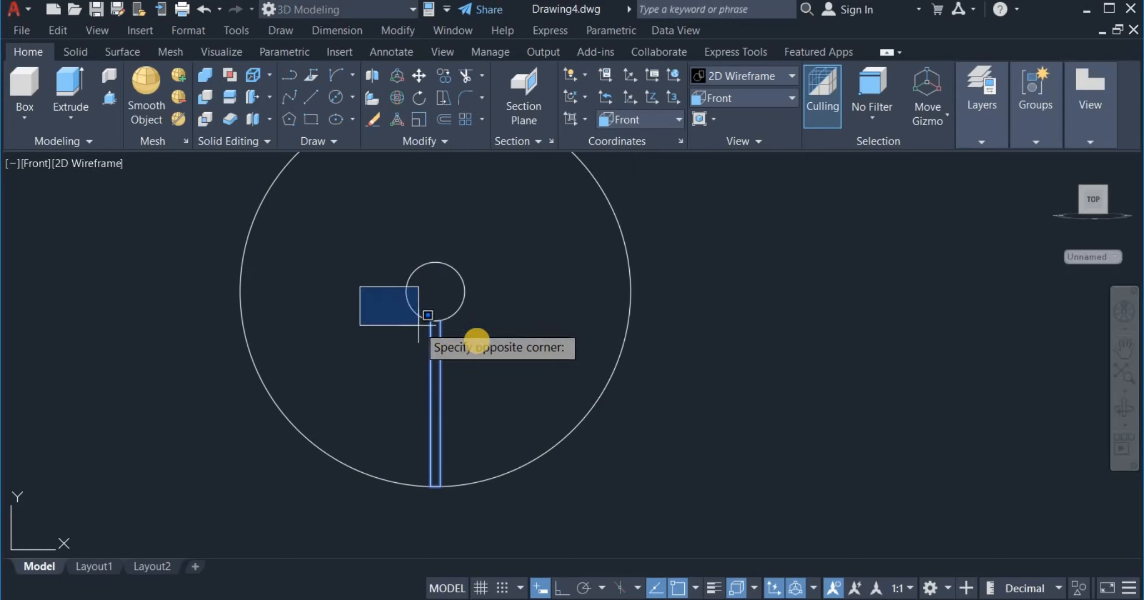
{"action": "left_click", "coordinate": [497, 330]}
{"action": "right_click", "coordinate": [490, 333]}
Switch the drawing from the front view to the SE Isometric view.
{"action": "scroll", "coordinate": [457, 363], "scroll_direction": "down", "scroll_amount": 4}
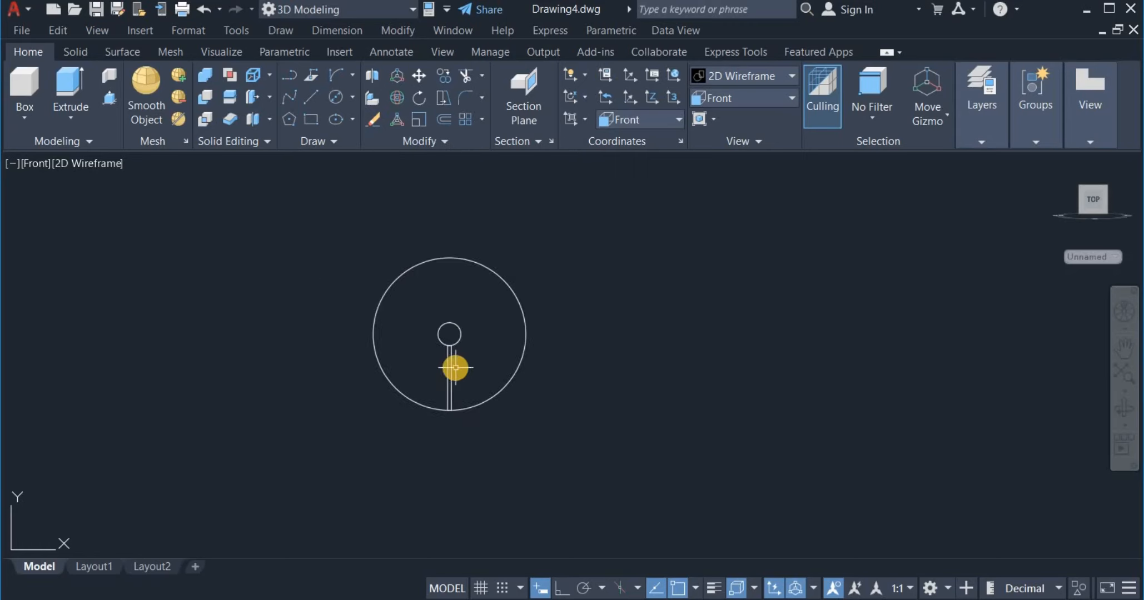
{"action": "mouse_move", "coordinate": [468, 364]}
{"action": "middle_mouse_down"}
{"action": "mouse_move", "coordinate": [503, 439]}
{"action": "mouse_move", "coordinate": [520, 443]}
{"action": "middle_mouse_up"}
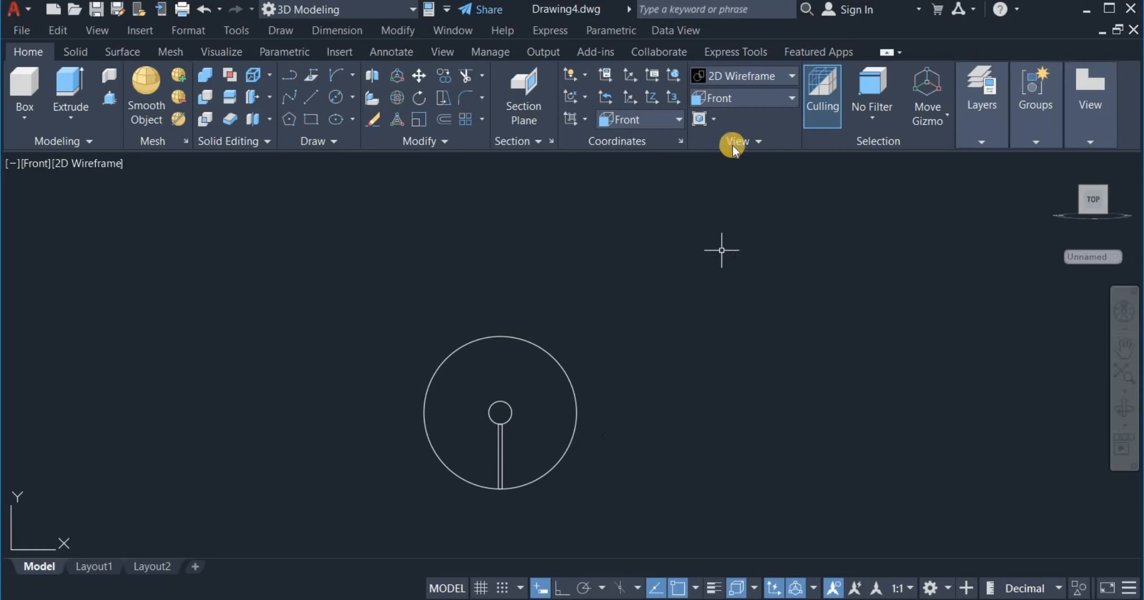
{"action": "left_click", "coordinate": [741, 99]}
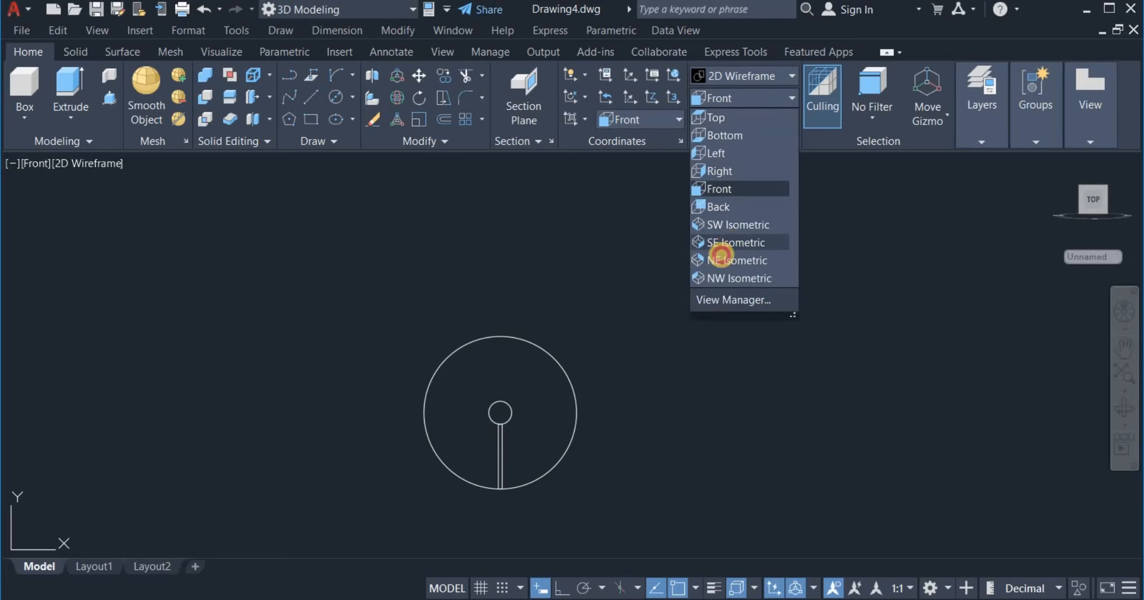
{"action": "left_click", "coordinate": [731, 242]}
{"action": "scroll", "coordinate": [452, 362], "scroll_direction": "down", "scroll_amount": 4}
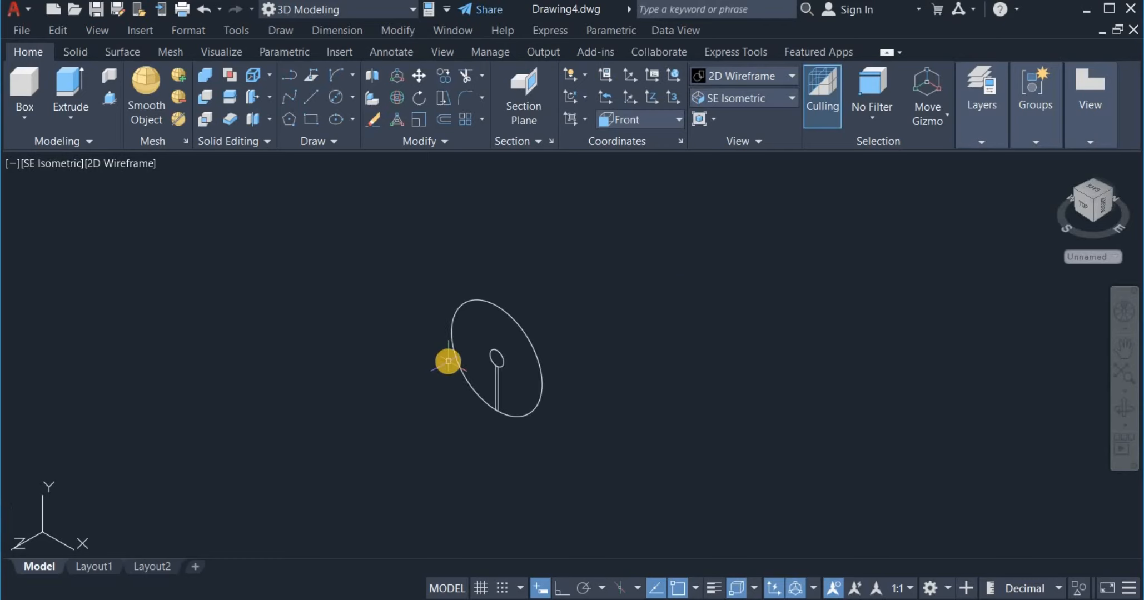
{"action": "mouse_move", "coordinate": [449, 361]}
{"action": "middle_mouse_down"}
{"action": "mouse_move", "coordinate": [369, 399]}
{"action": "mouse_move", "coordinate": [309, 454]}
{"action": "mouse_move", "coordinate": [300, 435]}
{"action": "middle_mouse_up"}
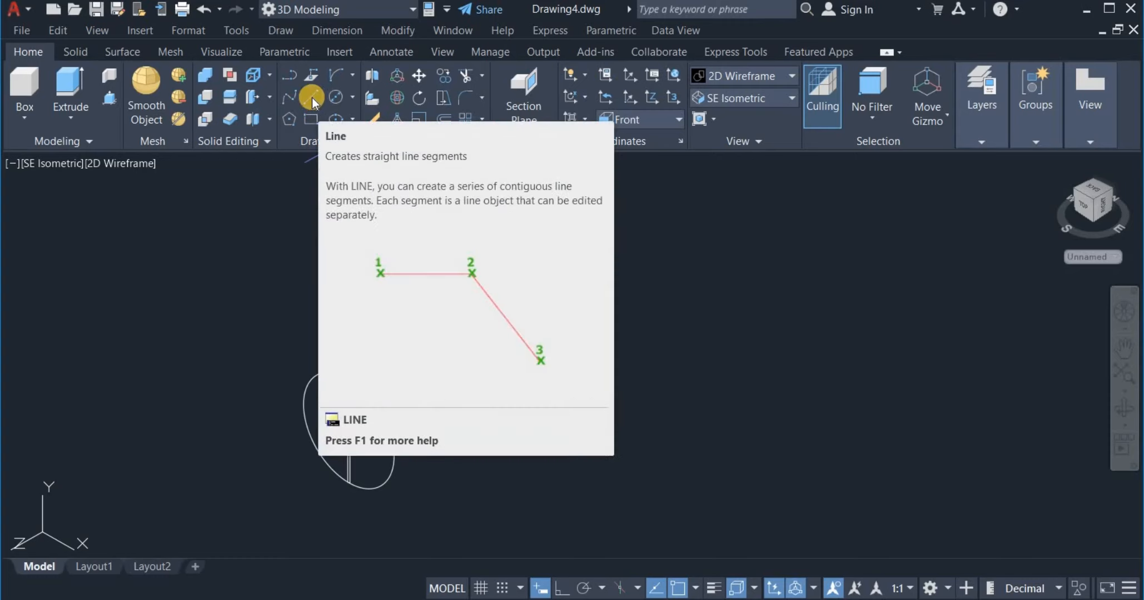
With Ortho on, draw a 2000-long line from the small circle's centre along the negative Z direction.
{"action": "left_click", "coordinate": [311, 97]}
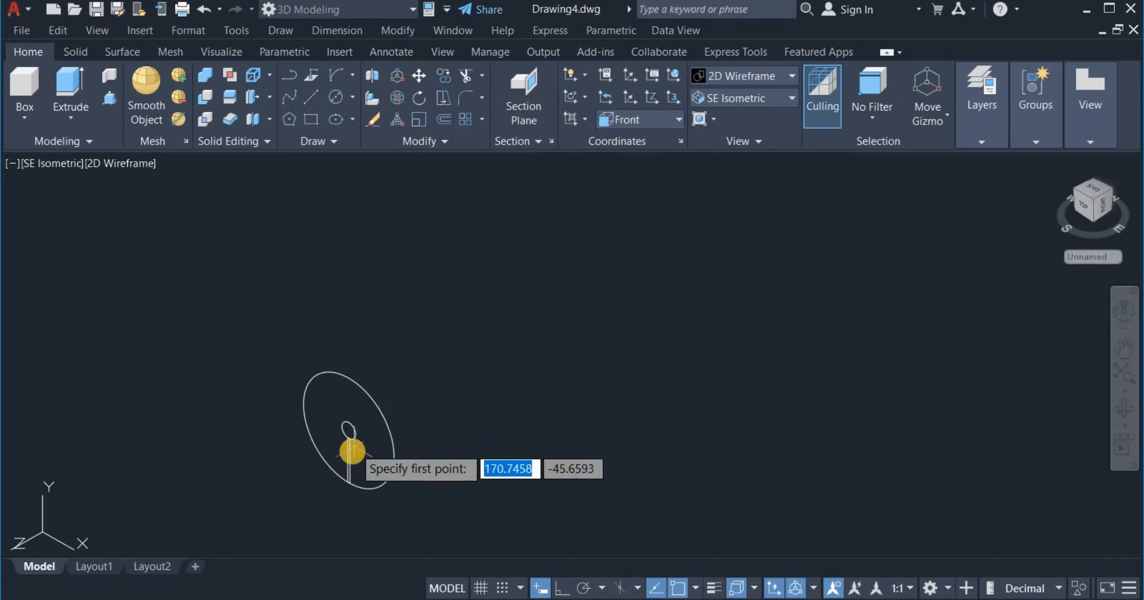
{"action": "scroll", "coordinate": [353, 452], "scroll_direction": "up", "scroll_amount": 4}
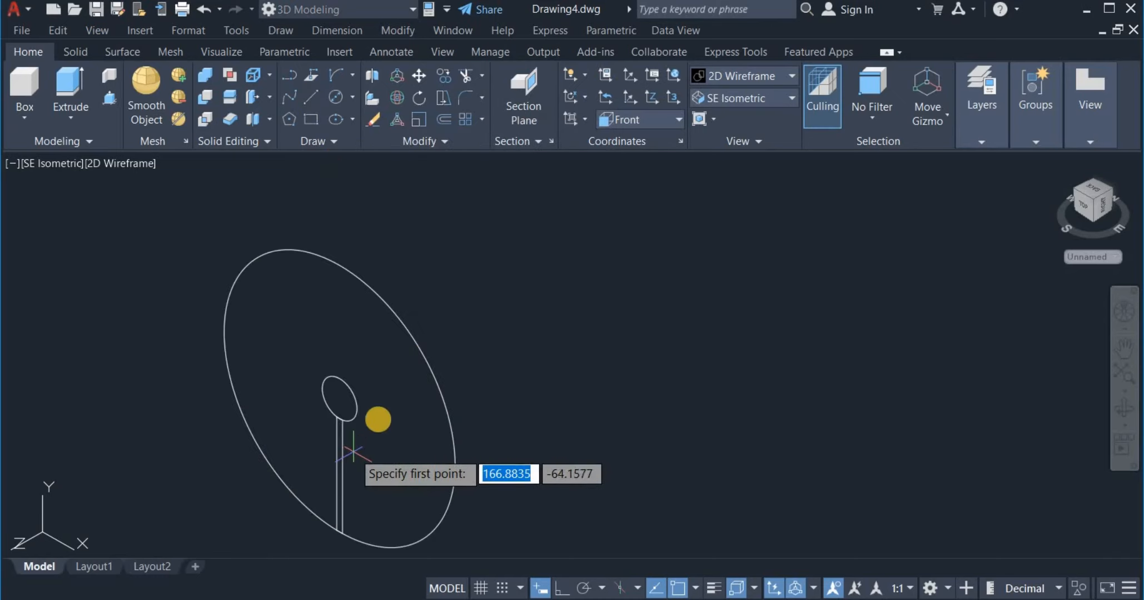
{"action": "left_click", "coordinate": [342, 402]}
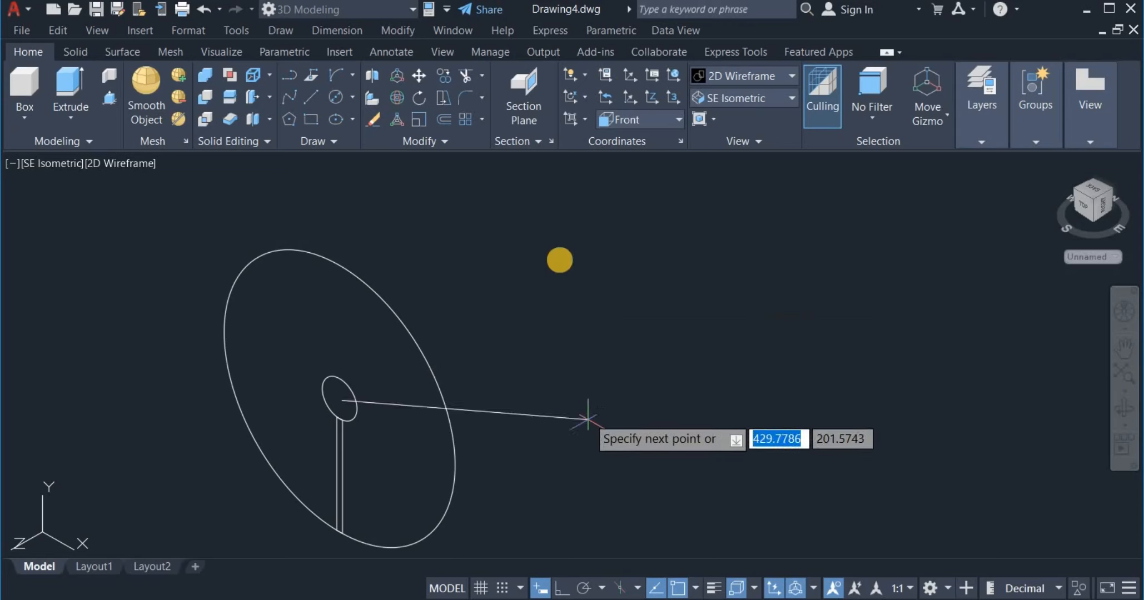
{"action": "left_click", "coordinate": [561, 588]}
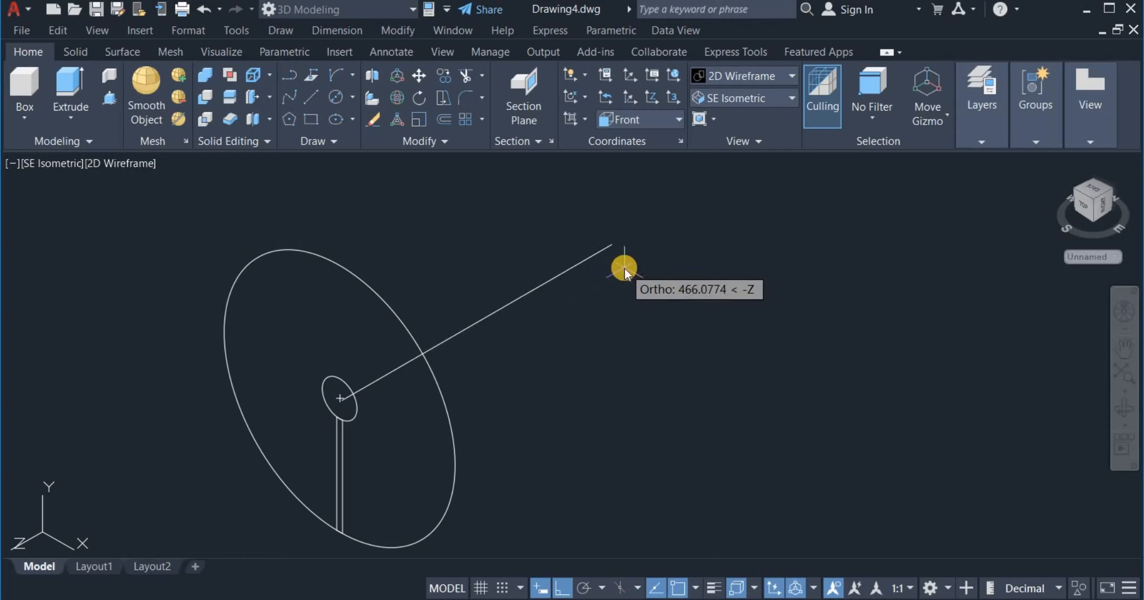
{"action": "type", "text": "2000"}
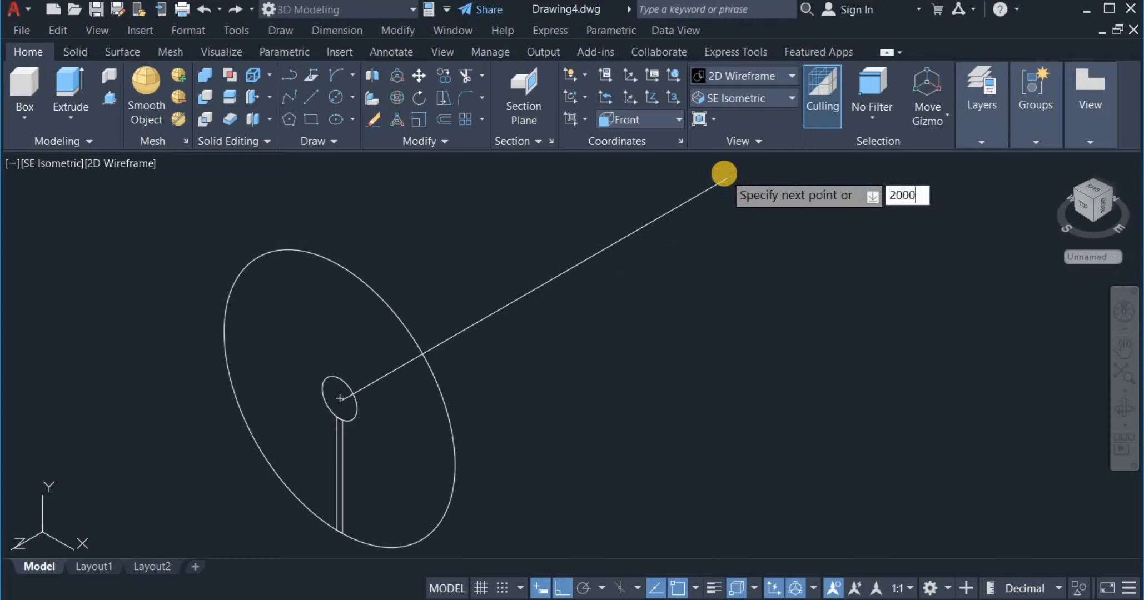
{"action": "key", "text": "Return"}
{"action": "right_click", "coordinate": [767, 309]}
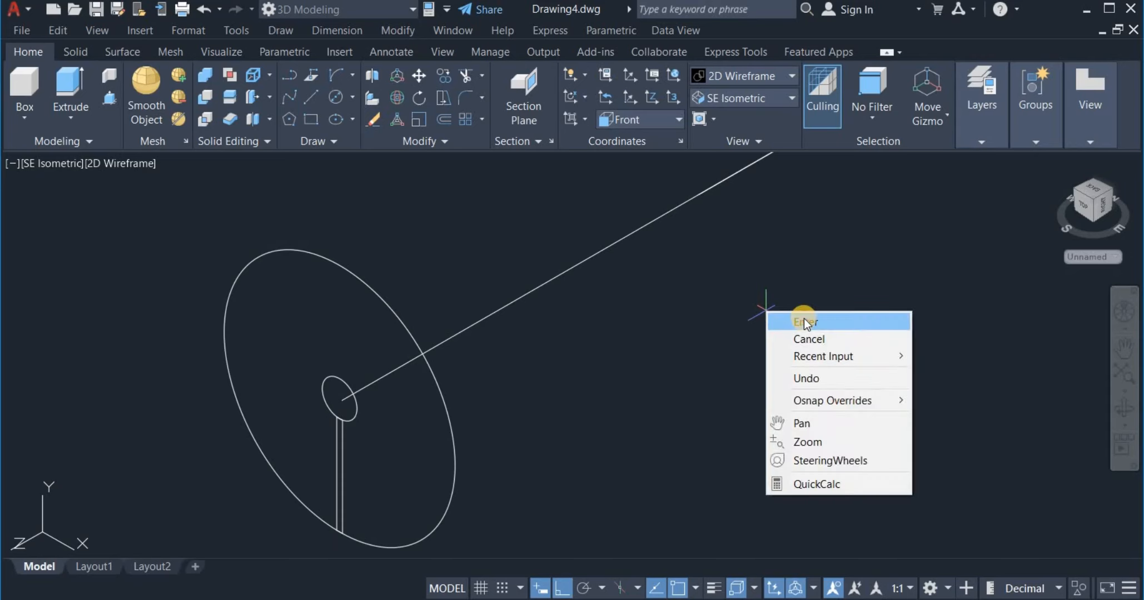
{"action": "left_click", "coordinate": [804, 322]}
Start a helix with its base centred on the axis line's endpoint at the small circle's centre.
{"action": "scroll", "coordinate": [640, 388], "scroll_direction": "down", "scroll_amount": 5}
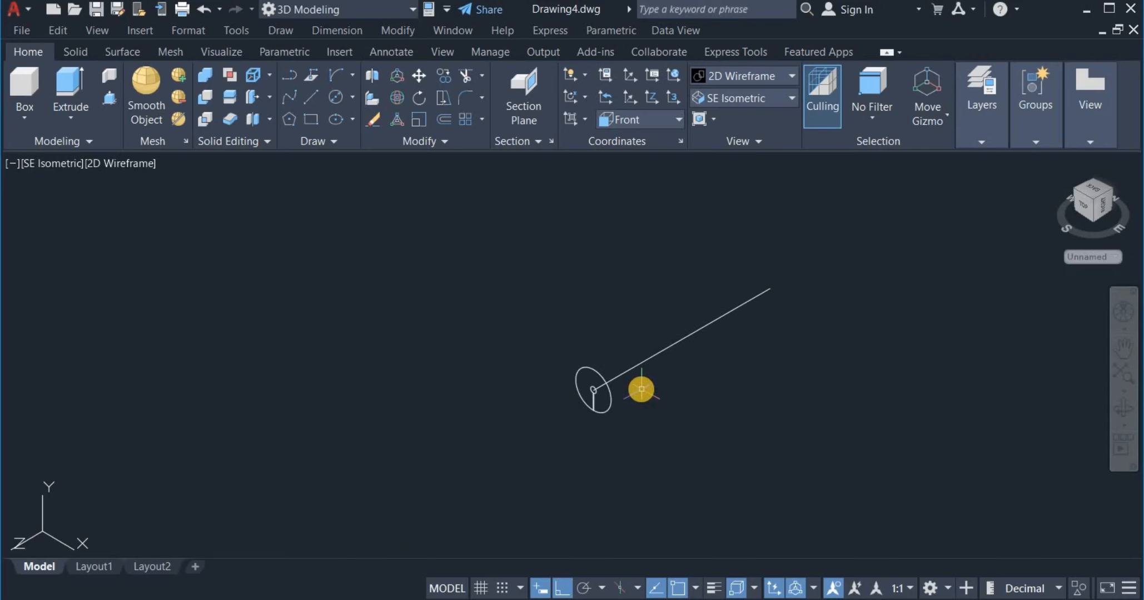
{"action": "mouse_move", "coordinate": [641, 390]}
{"action": "middle_mouse_down"}
{"action": "mouse_move", "coordinate": [542, 412]}
{"action": "mouse_move", "coordinate": [465, 455]}
{"action": "middle_mouse_up"}
{"action": "scroll", "coordinate": [542, 412], "scroll_direction": "up", "scroll_amount": 4}
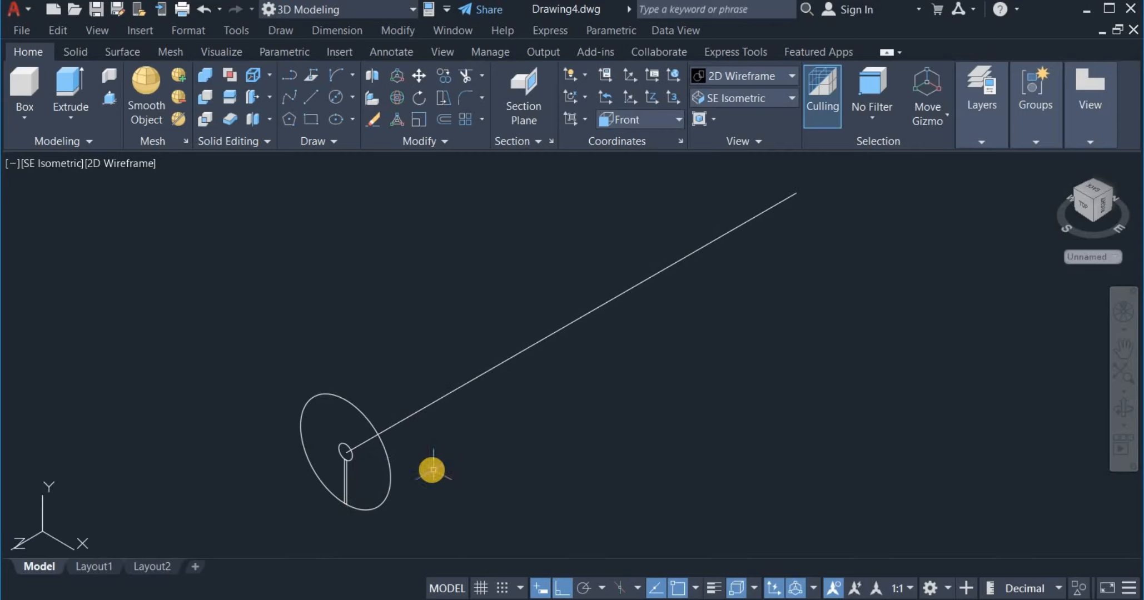
{"action": "middle_click_drag", "start_coordinate": [434, 470], "coordinate": [457, 420]}
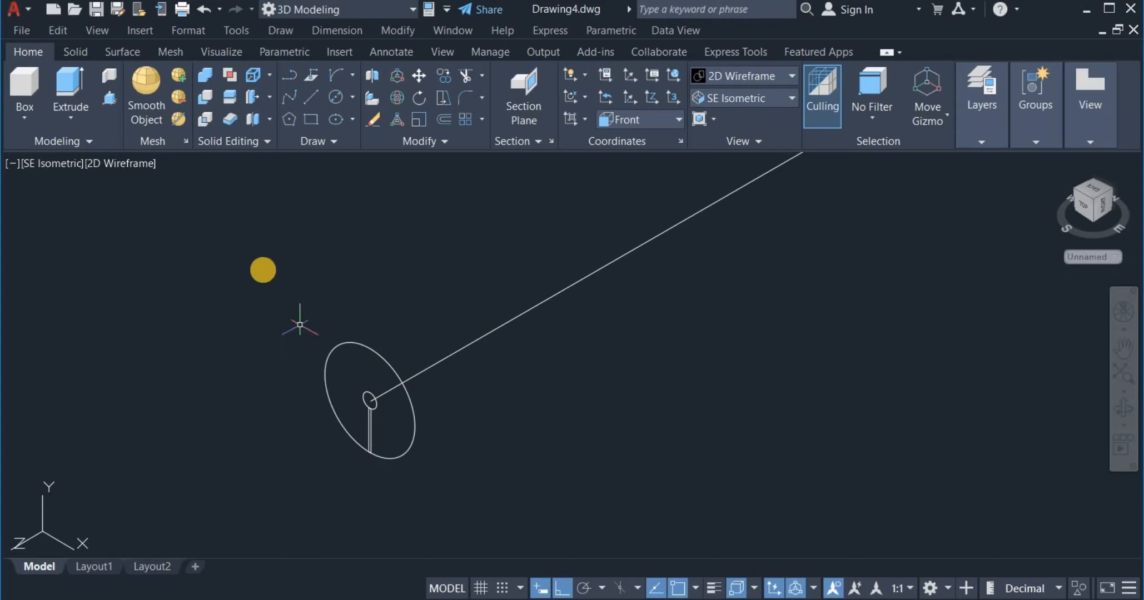
{"action": "left_click", "coordinate": [314, 142]}
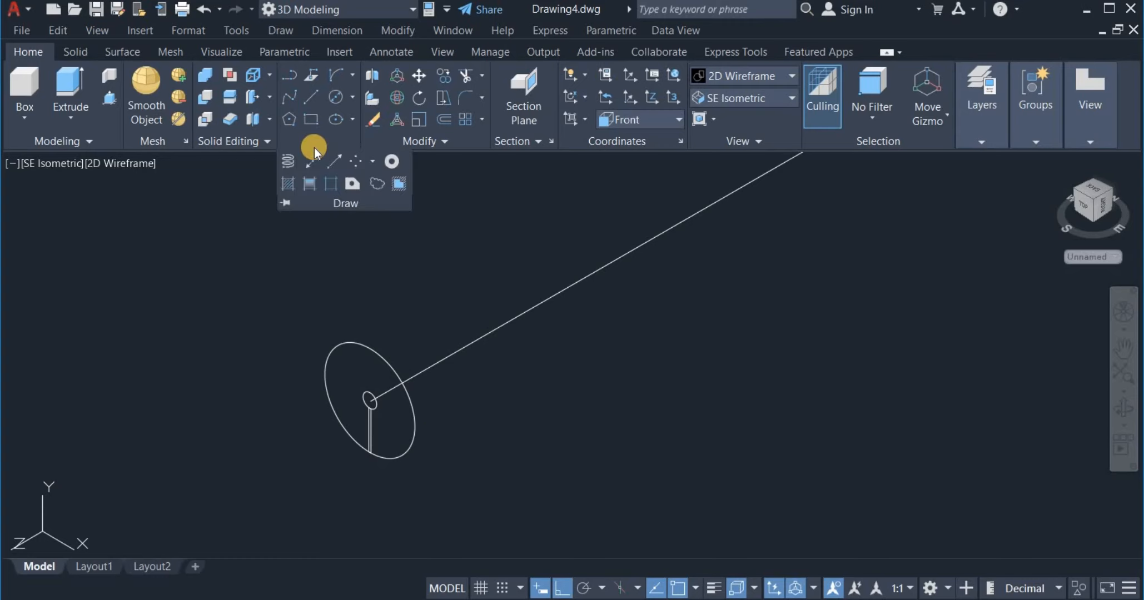
{"action": "left_click", "coordinate": [290, 163]}
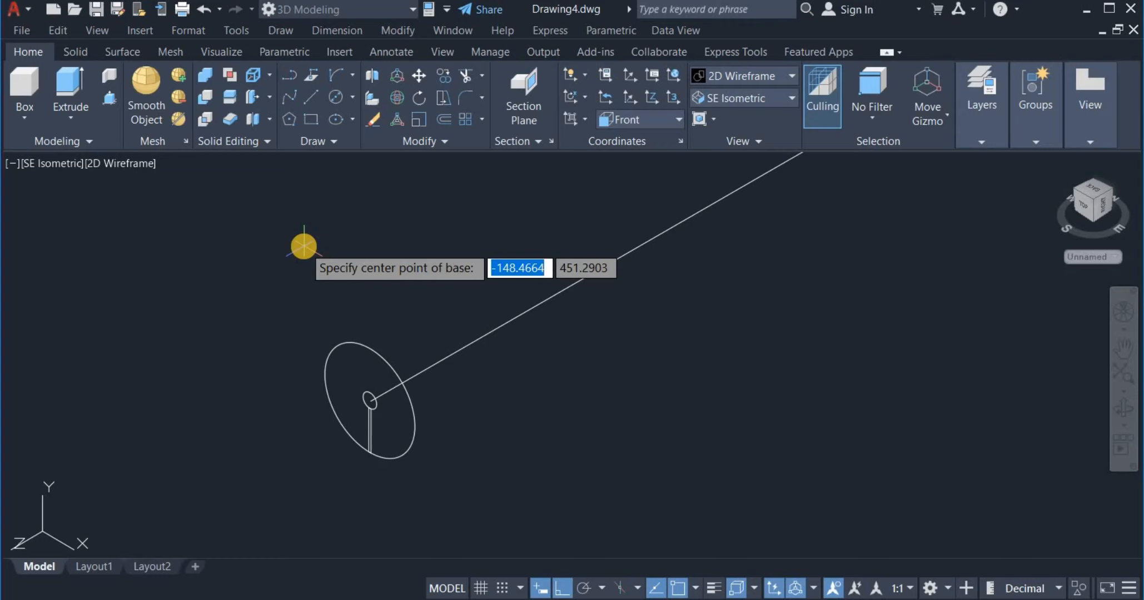
{"action": "scroll", "coordinate": [369, 400], "scroll_direction": "up", "scroll_amount": 4}
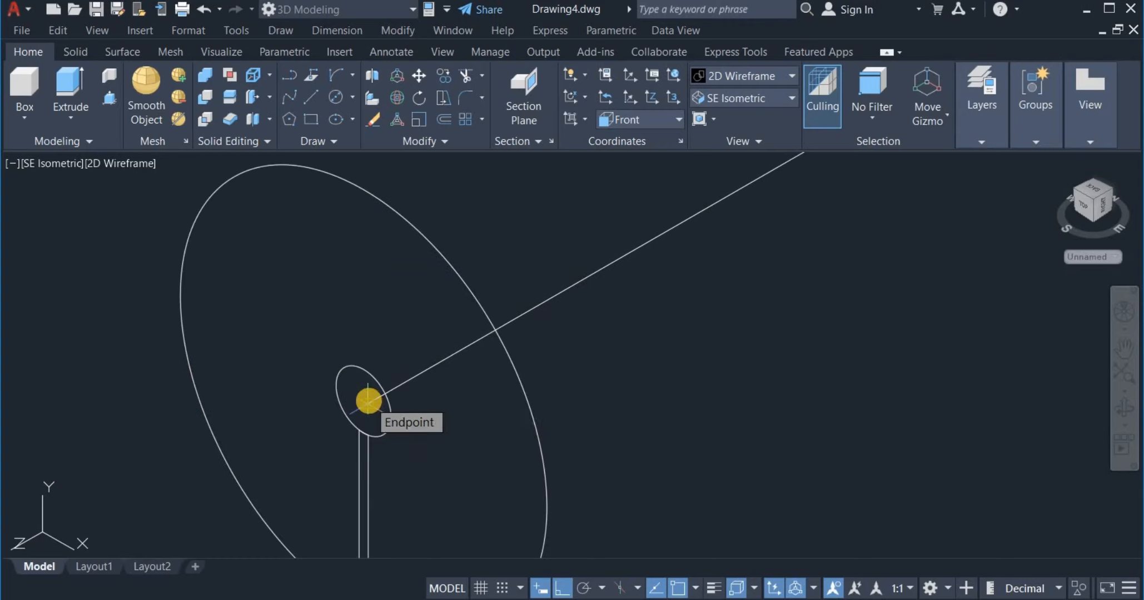
{"action": "left_click", "coordinate": [369, 400]}
Set both the helix's base radius and top radius at the midpoint of the spoke's lower edge.
{"action": "scroll", "coordinate": [372, 370], "scroll_direction": "down", "scroll_amount": 4}
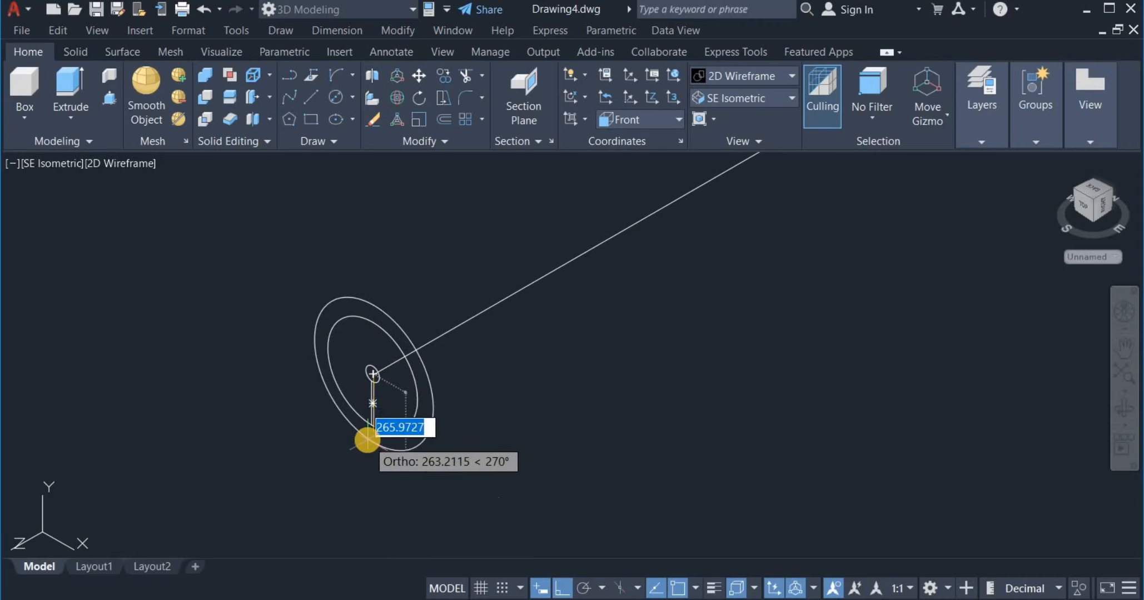
{"action": "scroll", "coordinate": [367, 441], "scroll_direction": "up", "scroll_amount": 5}
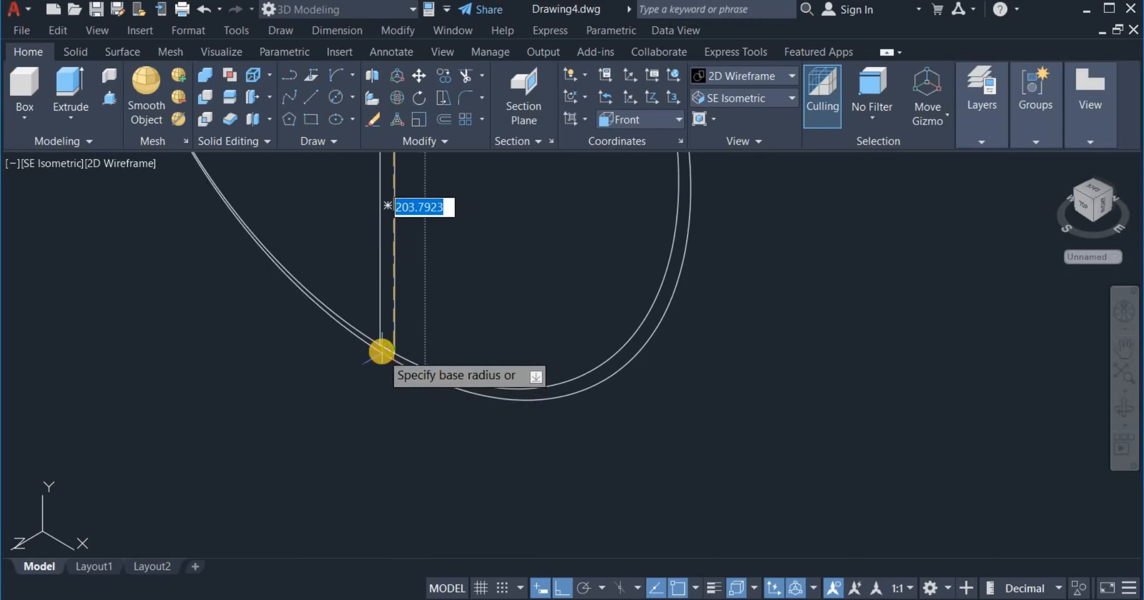
{"action": "scroll", "coordinate": [381, 351], "scroll_direction": "up", "scroll_amount": 3}
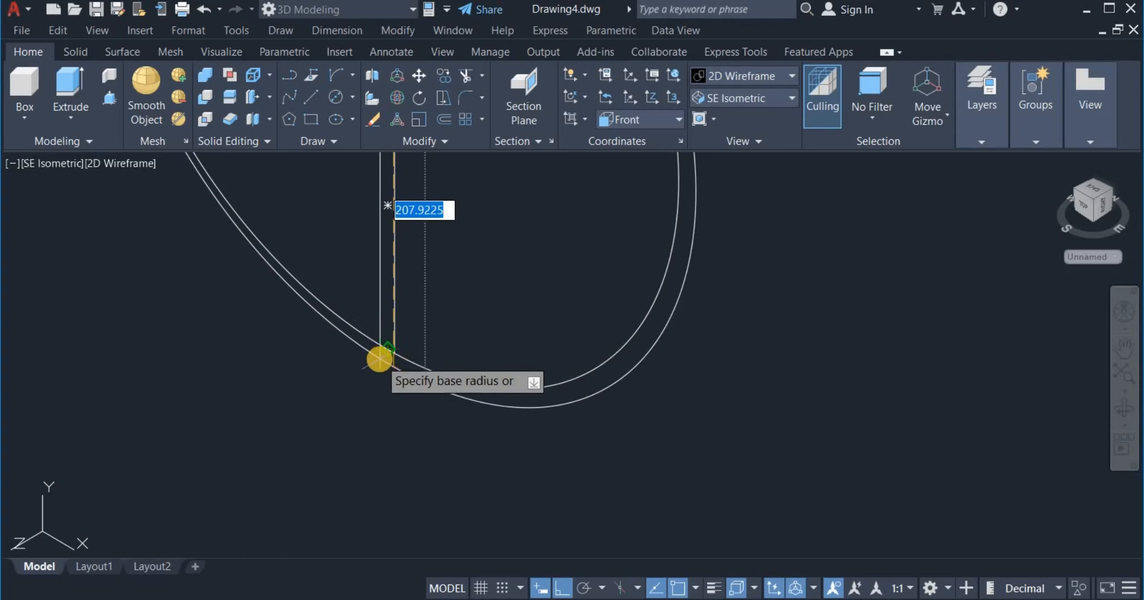
{"action": "scroll", "coordinate": [382, 357], "scroll_direction": "down", "scroll_amount": 3}
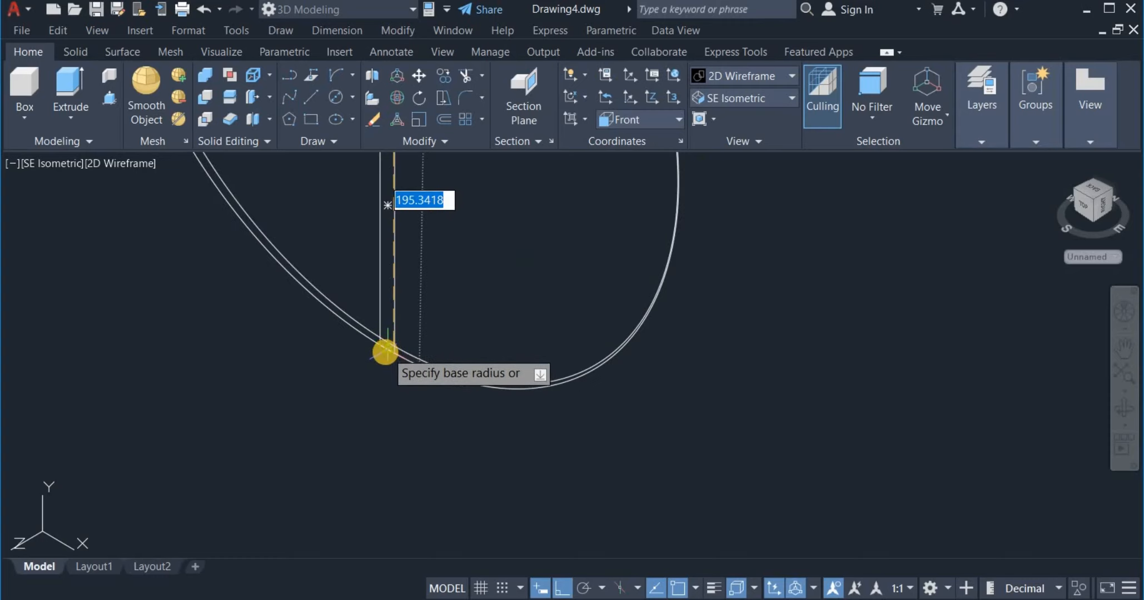
{"action": "scroll", "coordinate": [386, 356], "scroll_direction": "up", "scroll_amount": 3}
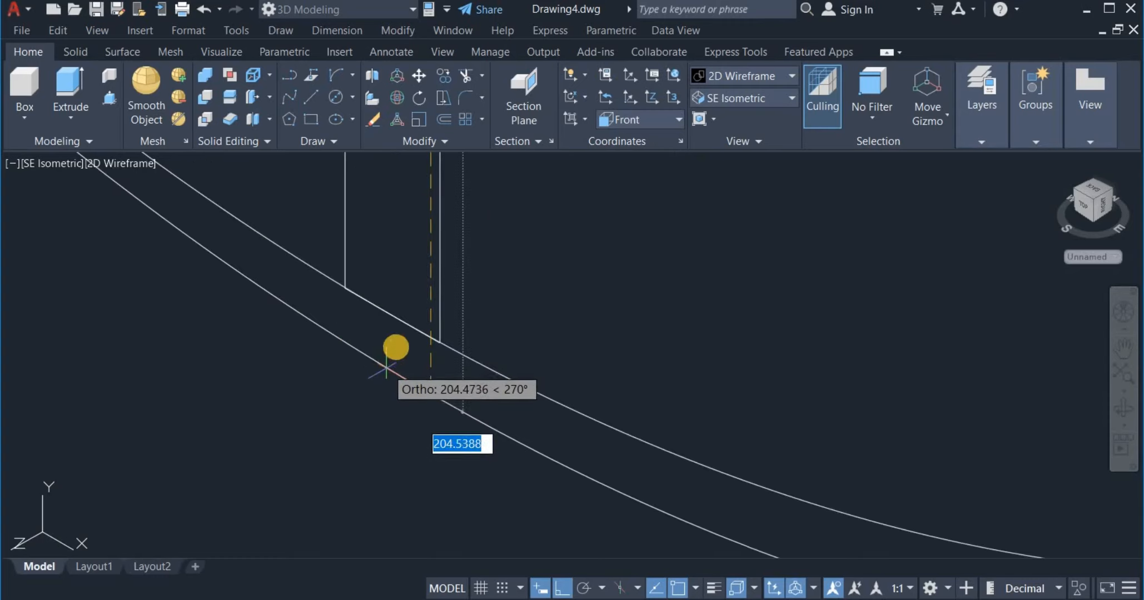
{"action": "left_click", "coordinate": [392, 316]}
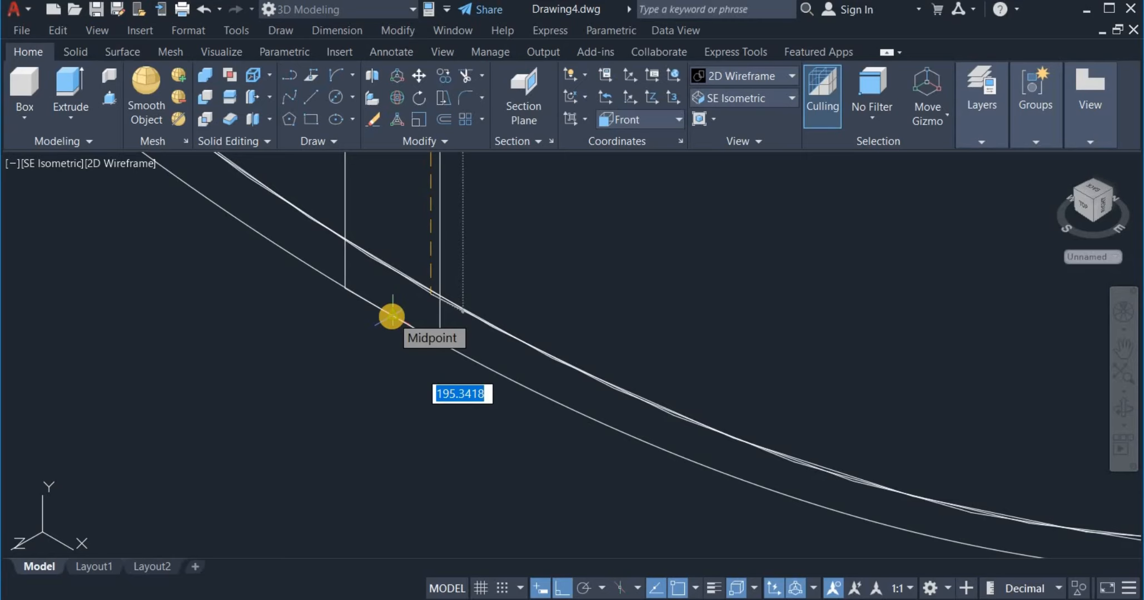
{"action": "left_click", "coordinate": [391, 317]}
Give the helix 8 turns and a height of 2000, ending at the far endpoint of the axis line.
{"action": "scroll", "coordinate": [383, 334], "scroll_direction": "down", "scroll_amount": 5}
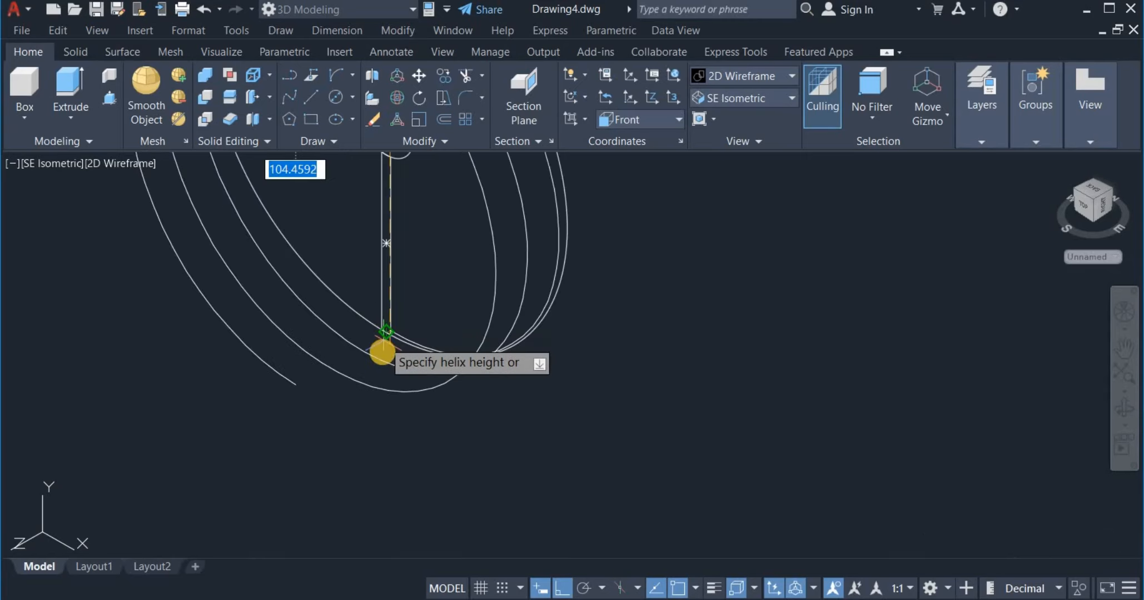
{"action": "scroll", "coordinate": [367, 389], "scroll_direction": "down", "scroll_amount": 3}
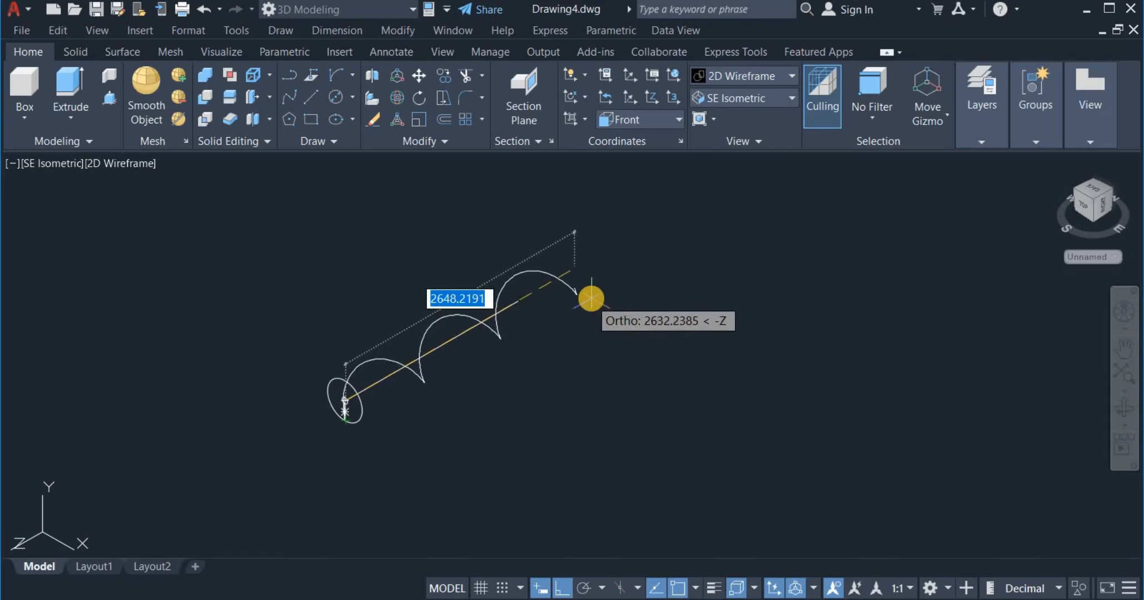
{"action": "right_click", "coordinate": [585, 290]}
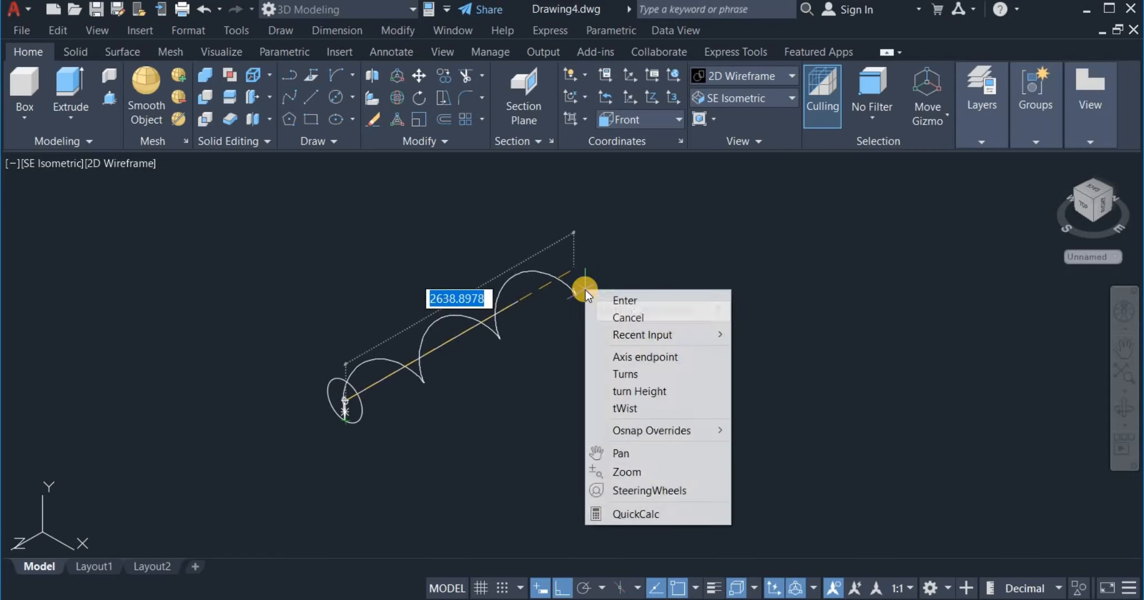
{"action": "left_click", "coordinate": [610, 374]}
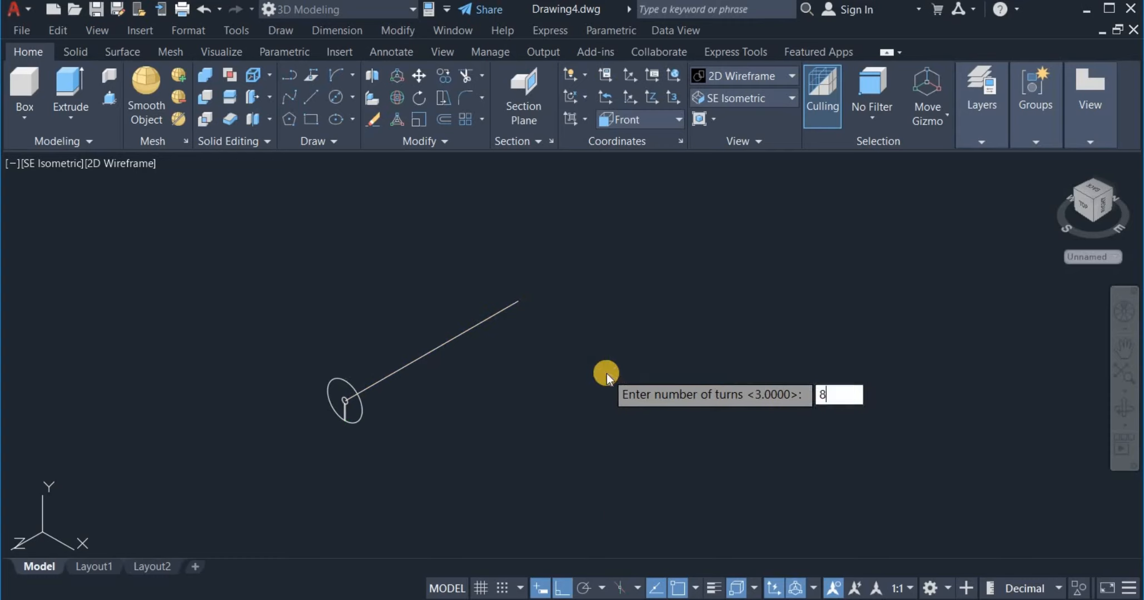
{"action": "type", "text": "8"}
{"action": "key", "text": "Return"}
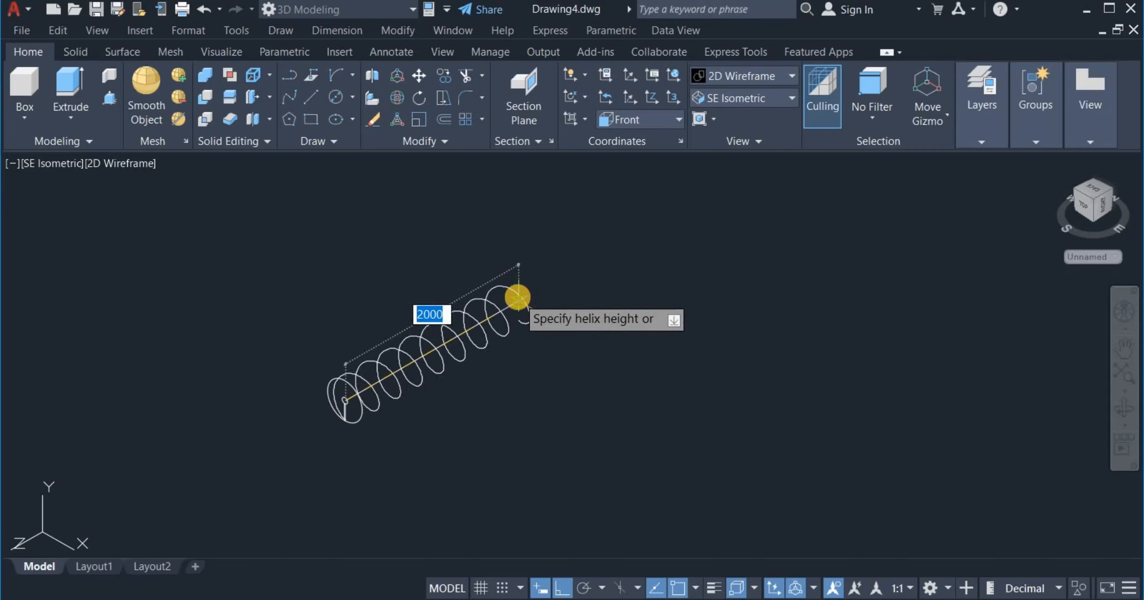
{"action": "left_click", "coordinate": [518, 297]}
Extrude the closed spoke profile with the Path option, using the helix as the extrusion path.
{"action": "scroll", "coordinate": [408, 327], "scroll_direction": "up", "scroll_amount": 2}
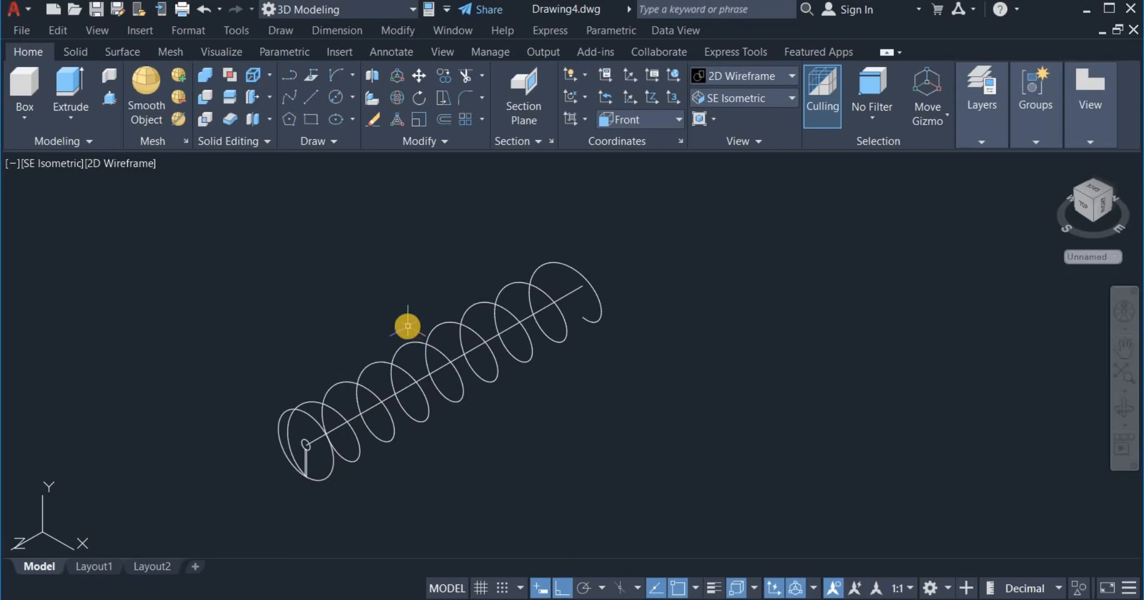
{"action": "middle_click_drag", "start_coordinate": [414, 333], "coordinate": [515, 288]}
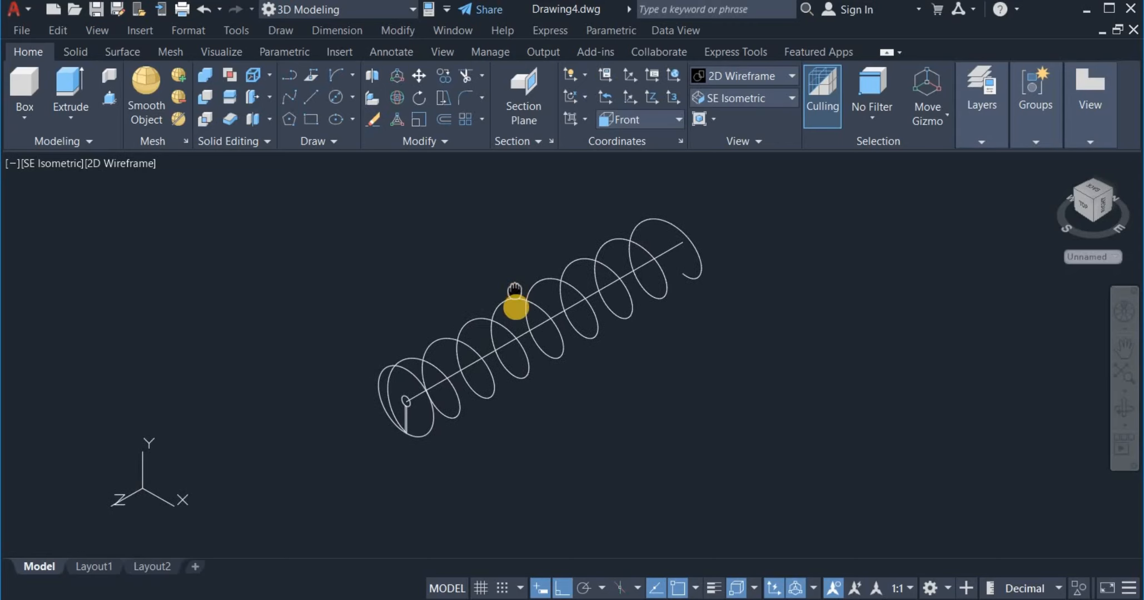
{"action": "scroll", "coordinate": [517, 367], "scroll_direction": "up", "scroll_amount": 2}
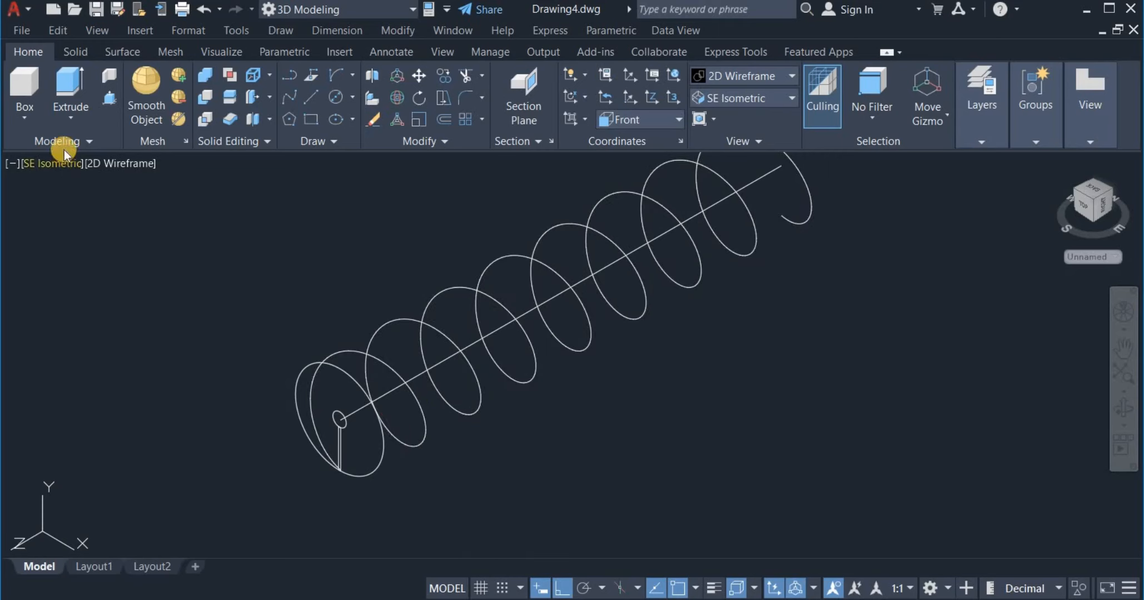
{"action": "left_click", "coordinate": [69, 81]}
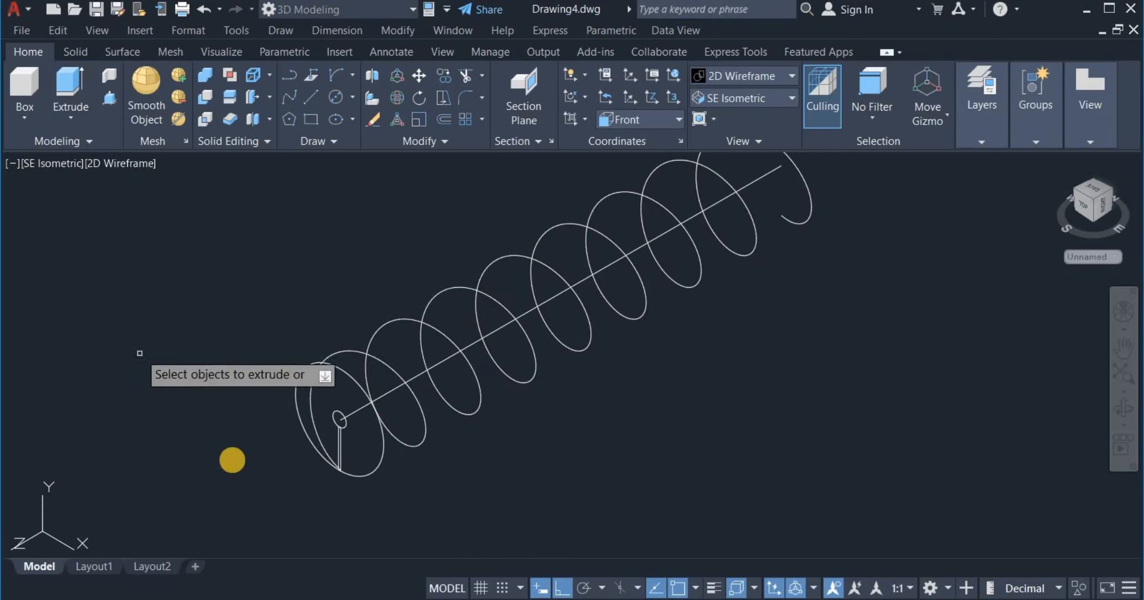
{"action": "scroll", "coordinate": [388, 495], "scroll_direction": "up", "scroll_amount": 4}
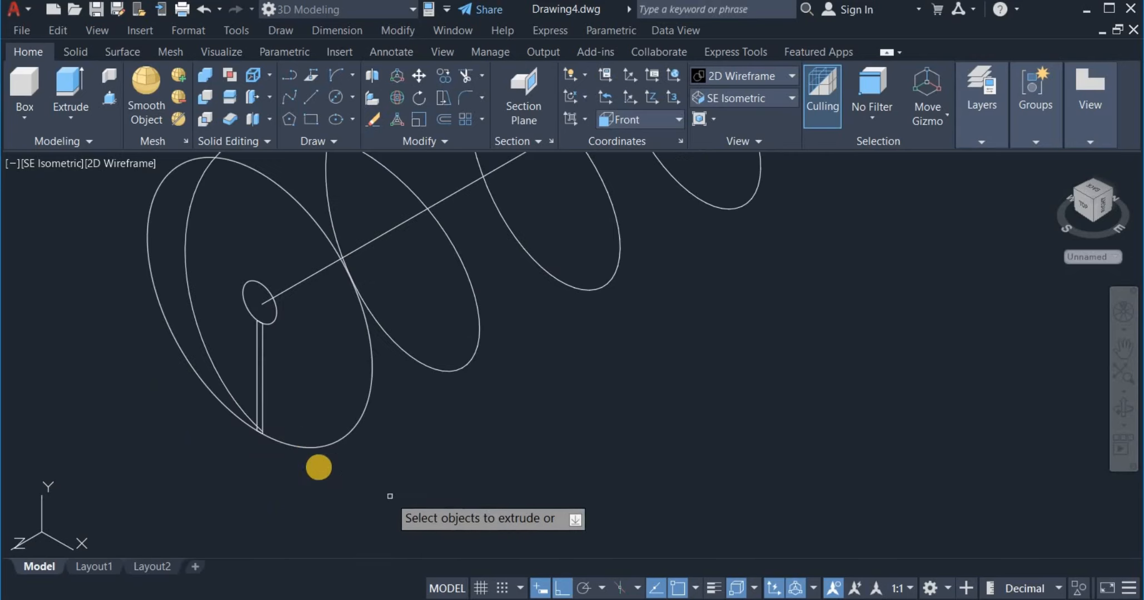
{"action": "left_click", "coordinate": [263, 396]}
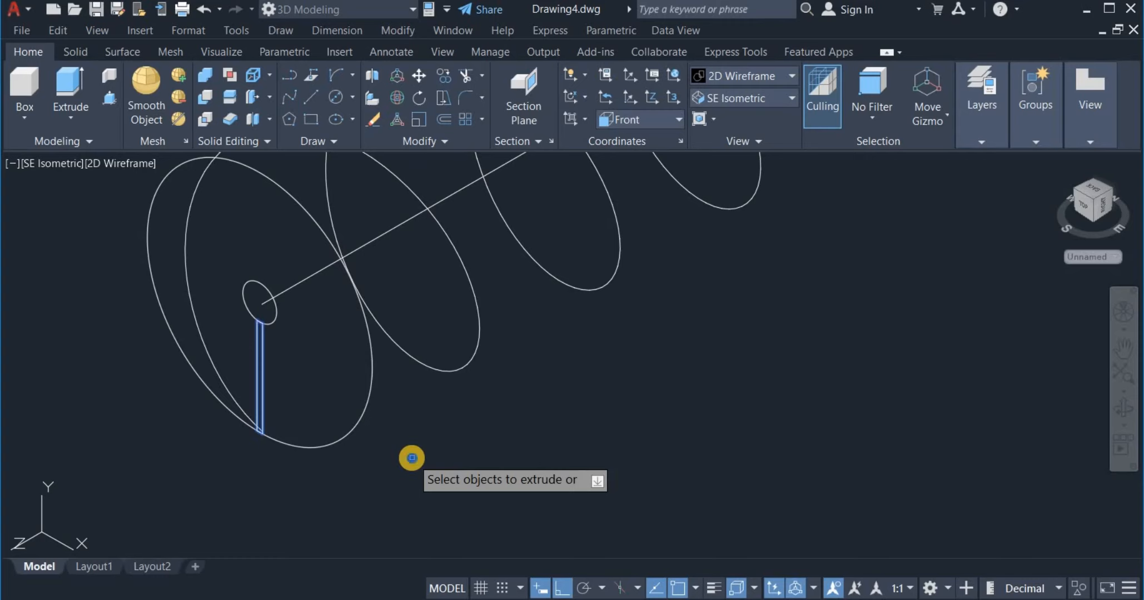
{"action": "right_click", "coordinate": [412, 459]}
{"action": "left_click", "coordinate": [448, 468]}
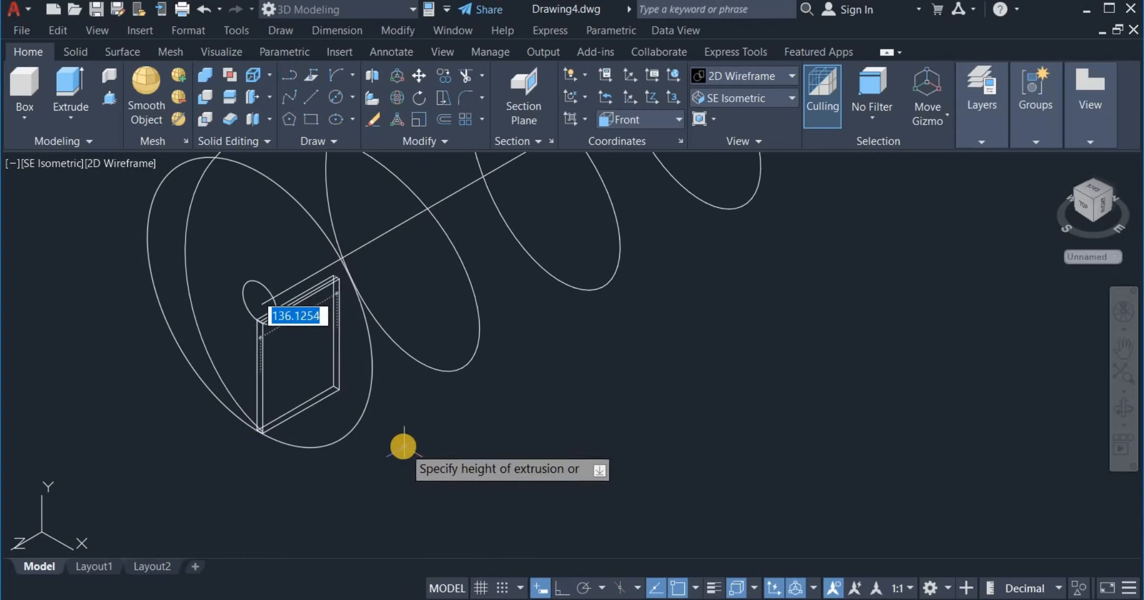
{"action": "right_click", "coordinate": [489, 416]}
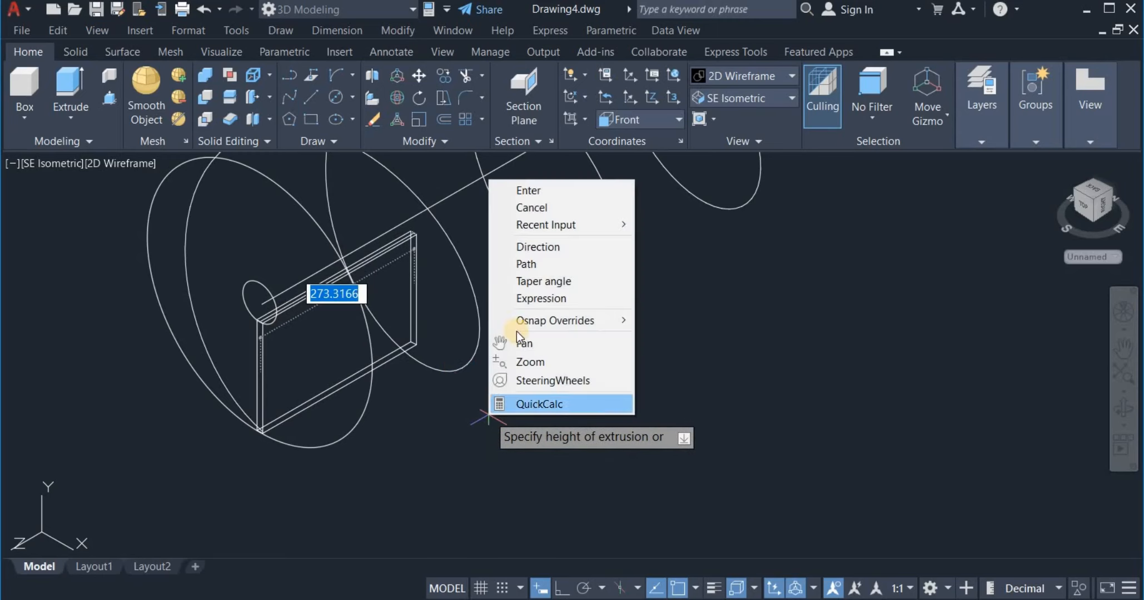
{"action": "left_click", "coordinate": [526, 264]}
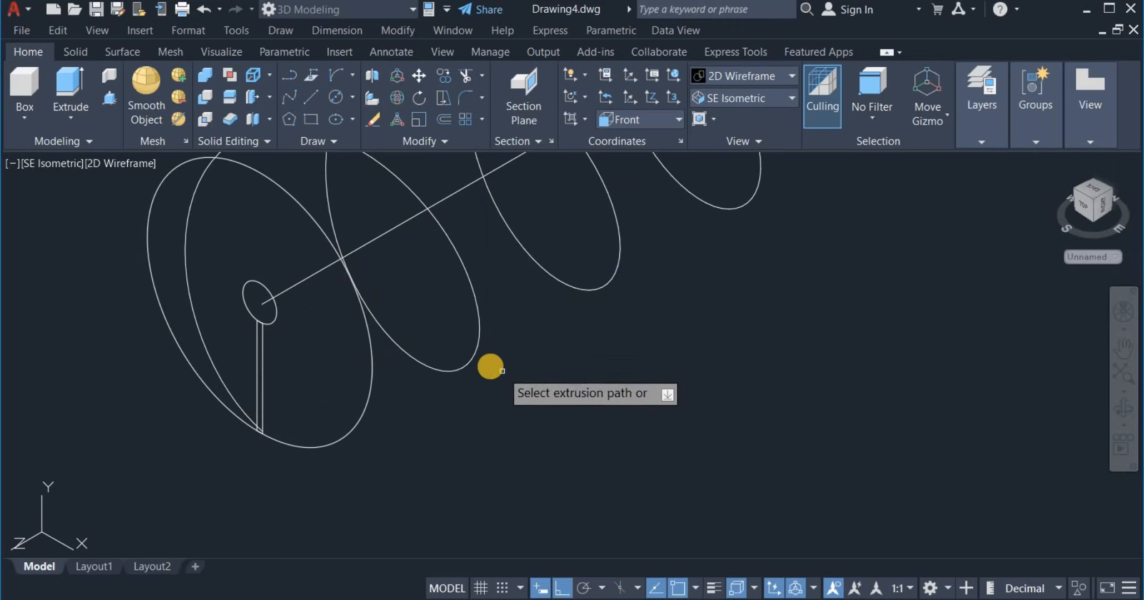
{"action": "left_click", "coordinate": [475, 346]}
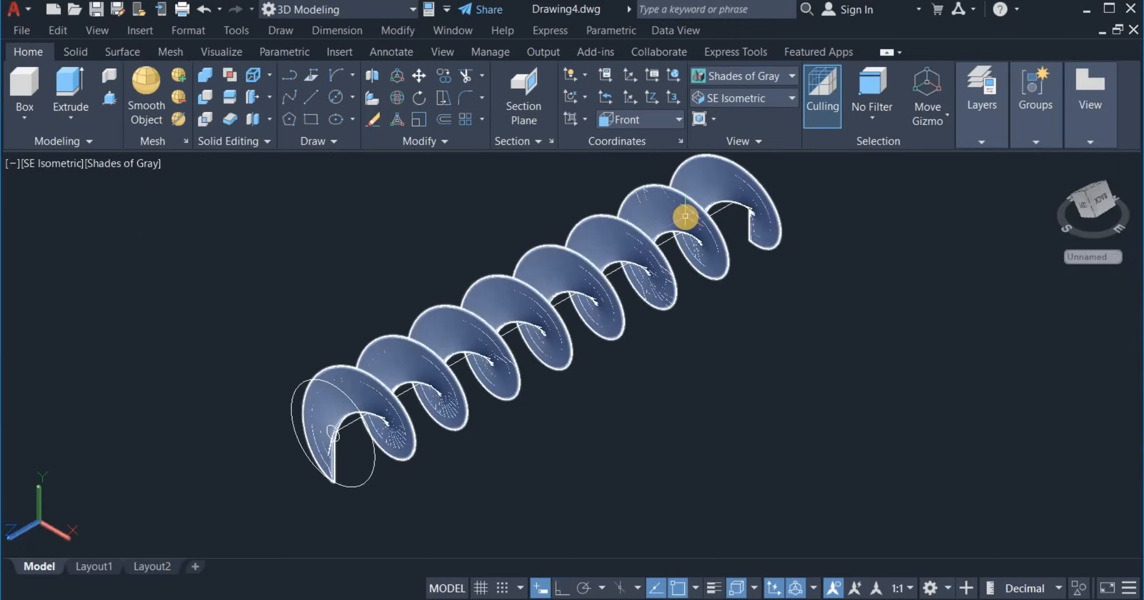
Extrude the small circle with the Path option along the straight axis line to form the screw's central shaft.
{"action": "middle_click_drag", "start_coordinate": [689, 223], "coordinate": [703, 247]}
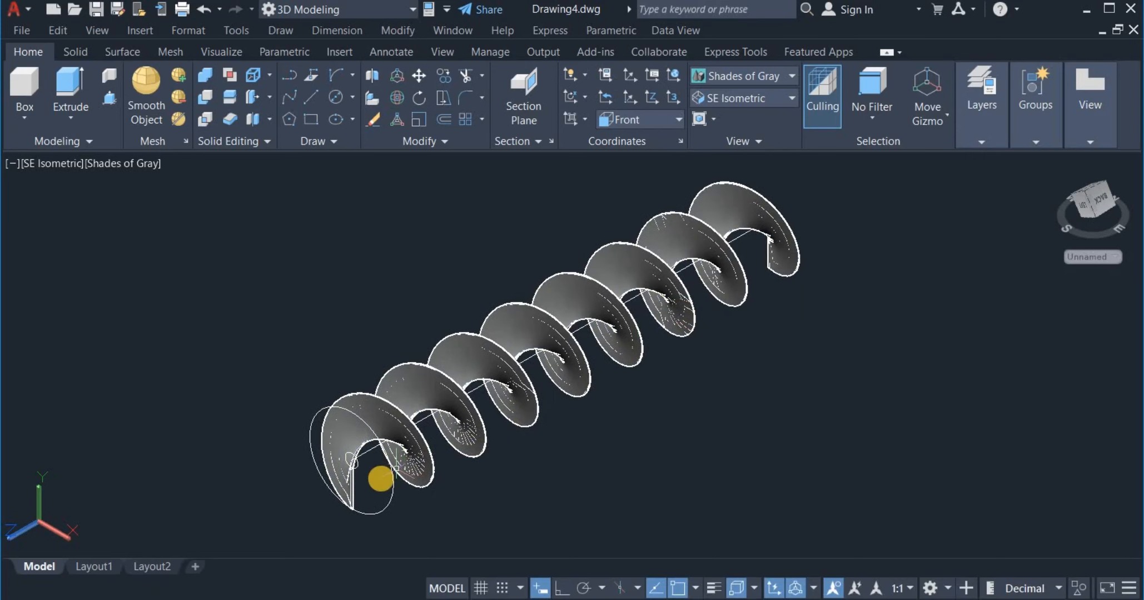
{"action": "scroll", "coordinate": [356, 484], "scroll_direction": "up", "scroll_amount": 4}
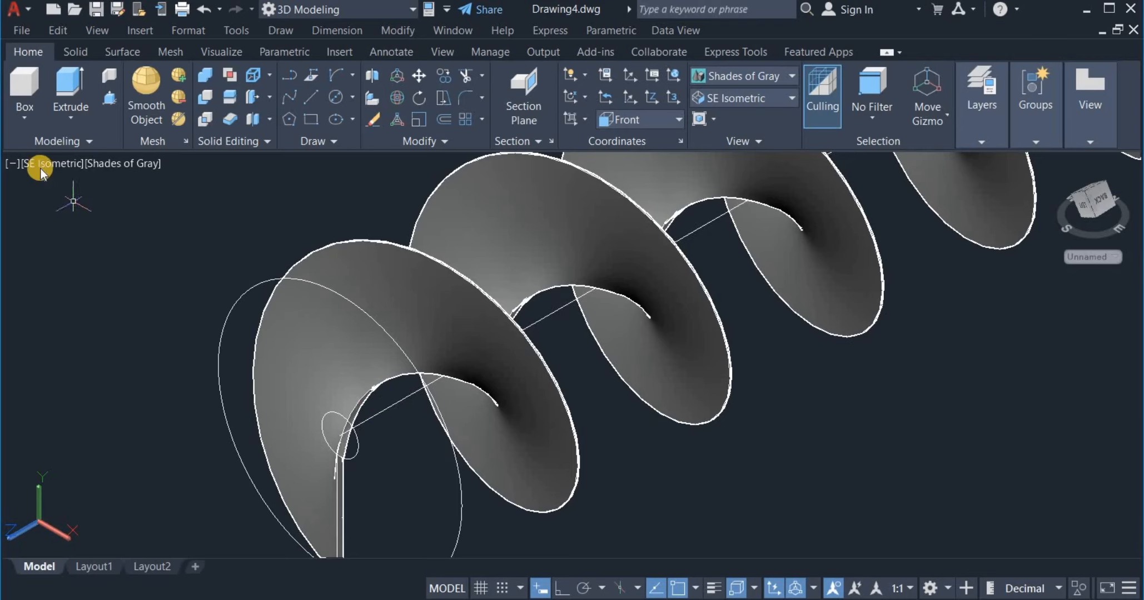
{"action": "left_click", "coordinate": [71, 82]}
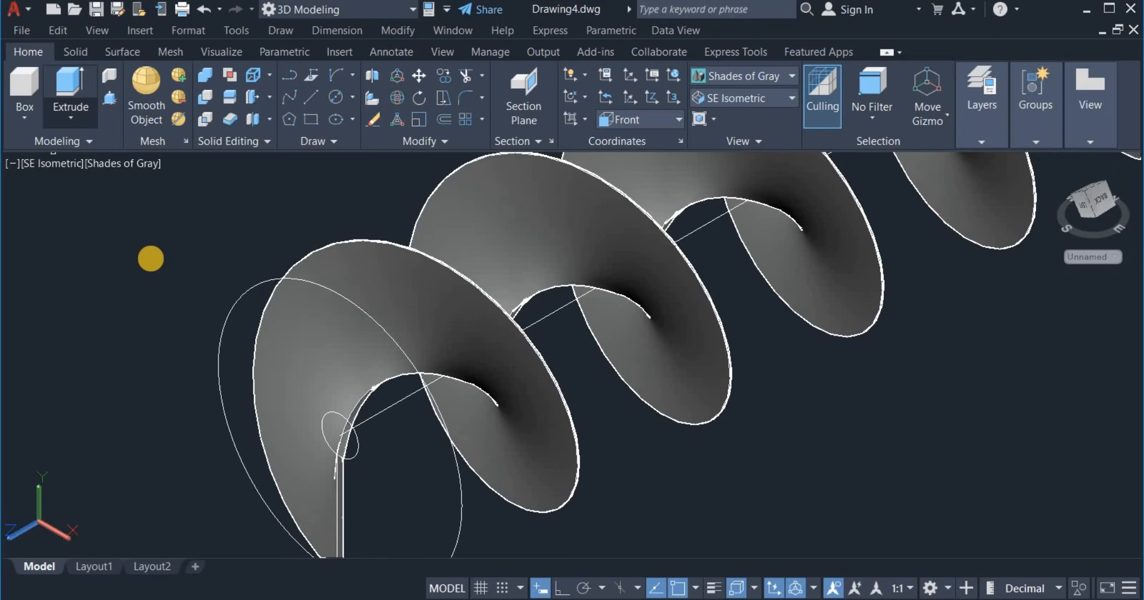
{"action": "left_click", "coordinate": [353, 452]}
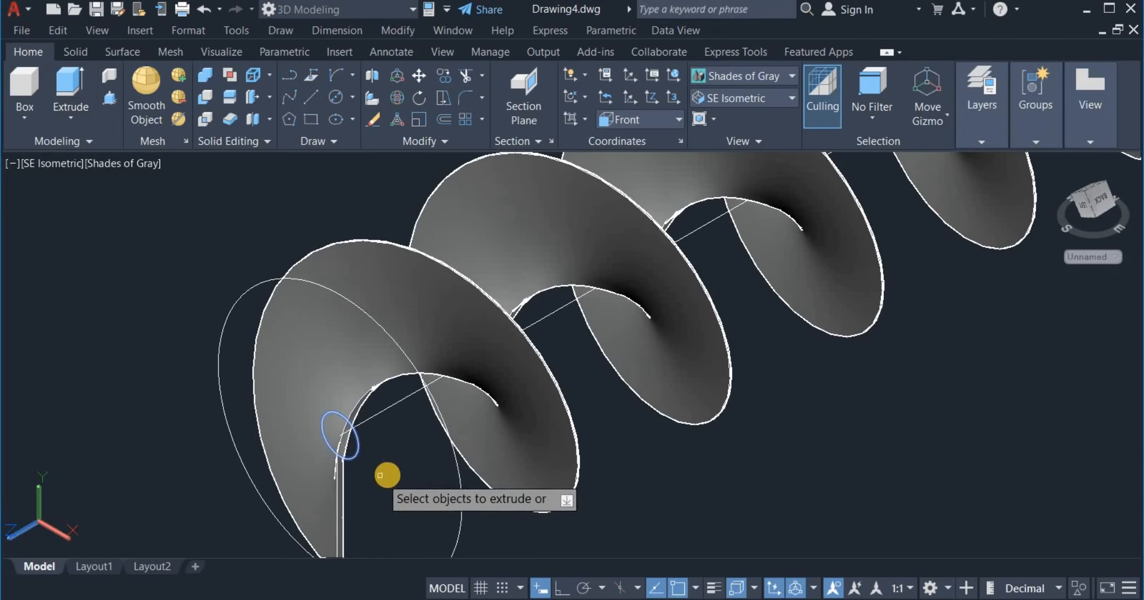
{"action": "right_click", "coordinate": [390, 472]}
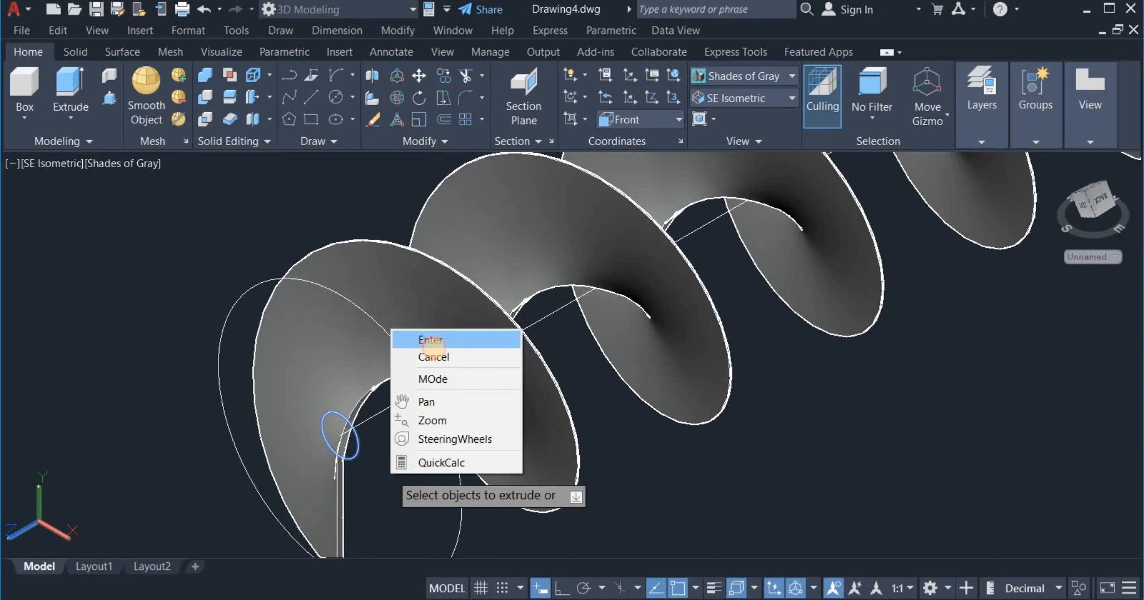
{"action": "left_click", "coordinate": [432, 346]}
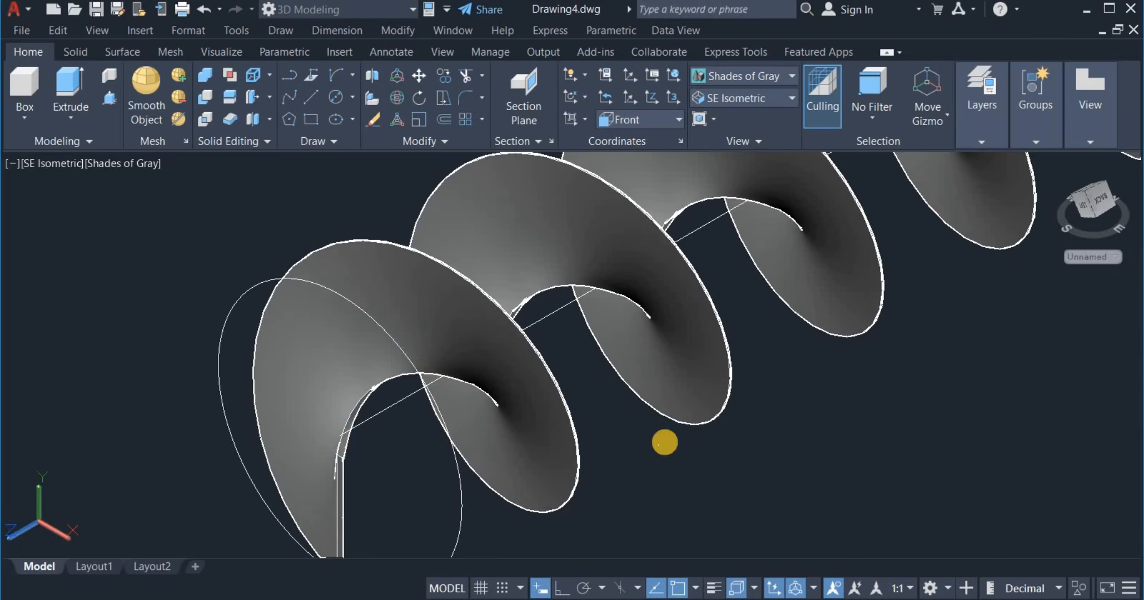
{"action": "right_click", "coordinate": [648, 482]}
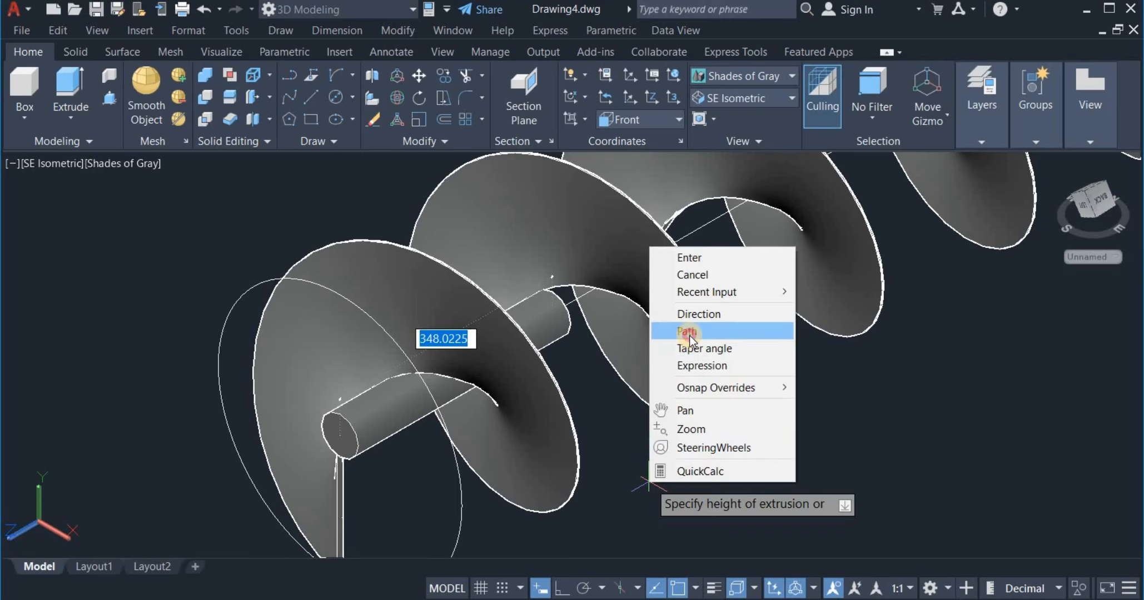
{"action": "left_click", "coordinate": [689, 335]}
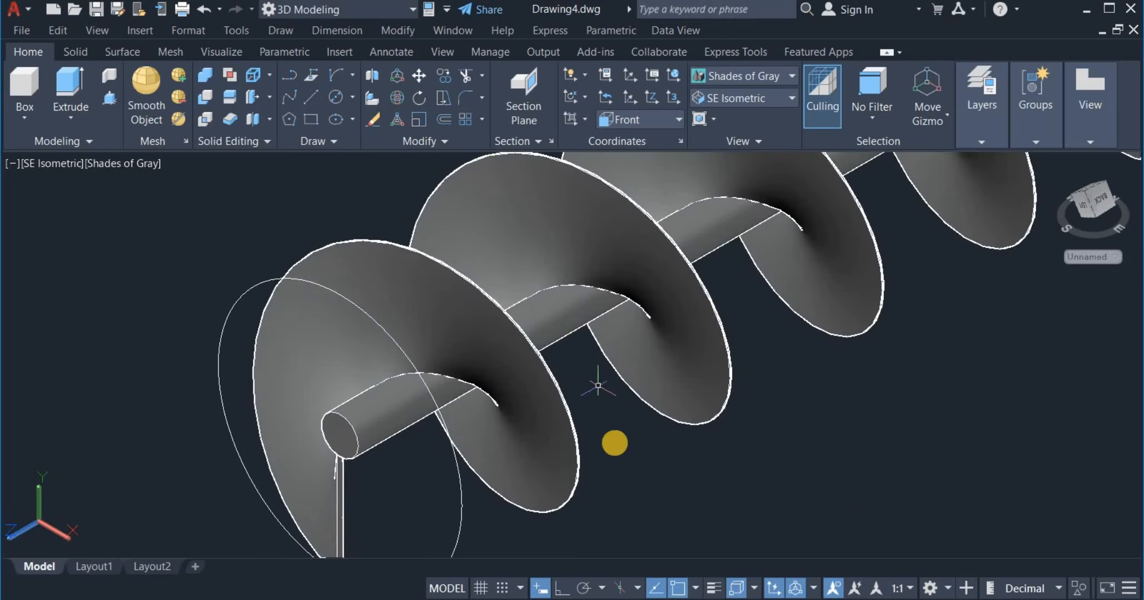
Press-pull the shaft's end face beside the large circle outward by 100 to lengthen the shaft beyond the screw blade.
{"action": "scroll", "coordinate": [444, 434], "scroll_direction": "down", "scroll_amount": 5}
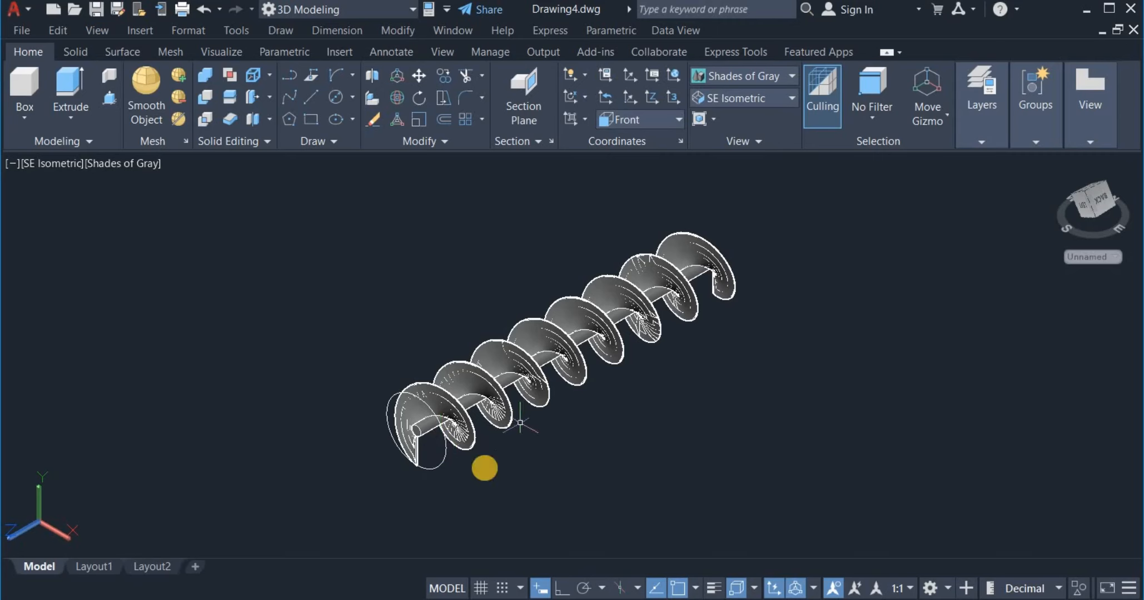
{"action": "scroll", "coordinate": [405, 445], "scroll_direction": "up", "scroll_amount": 3}
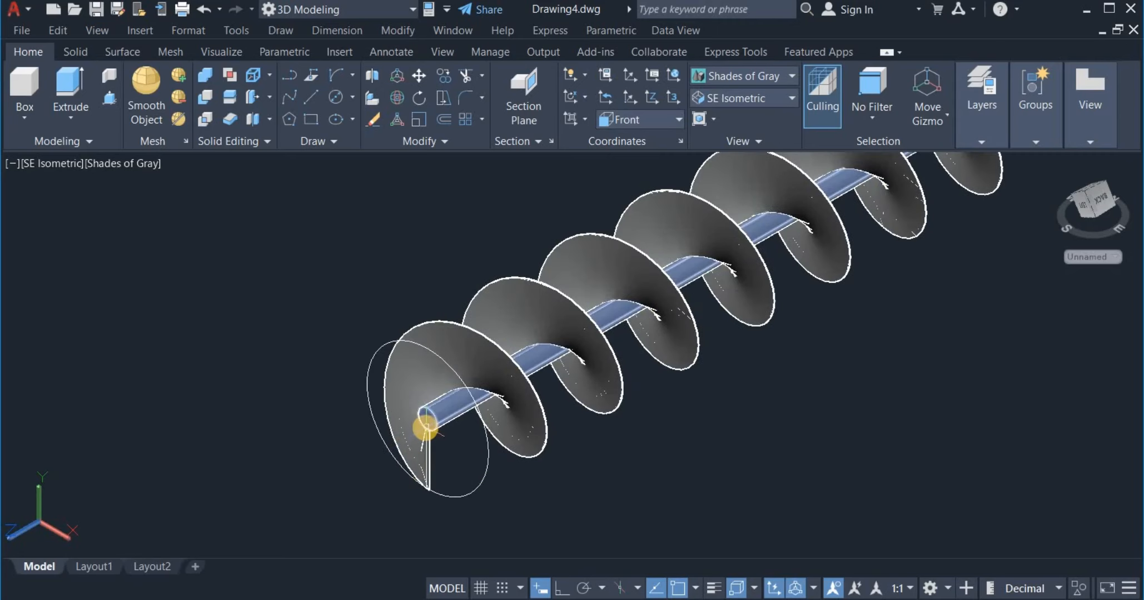
{"action": "scroll", "coordinate": [422, 430], "scroll_direction": "up", "scroll_amount": 5}
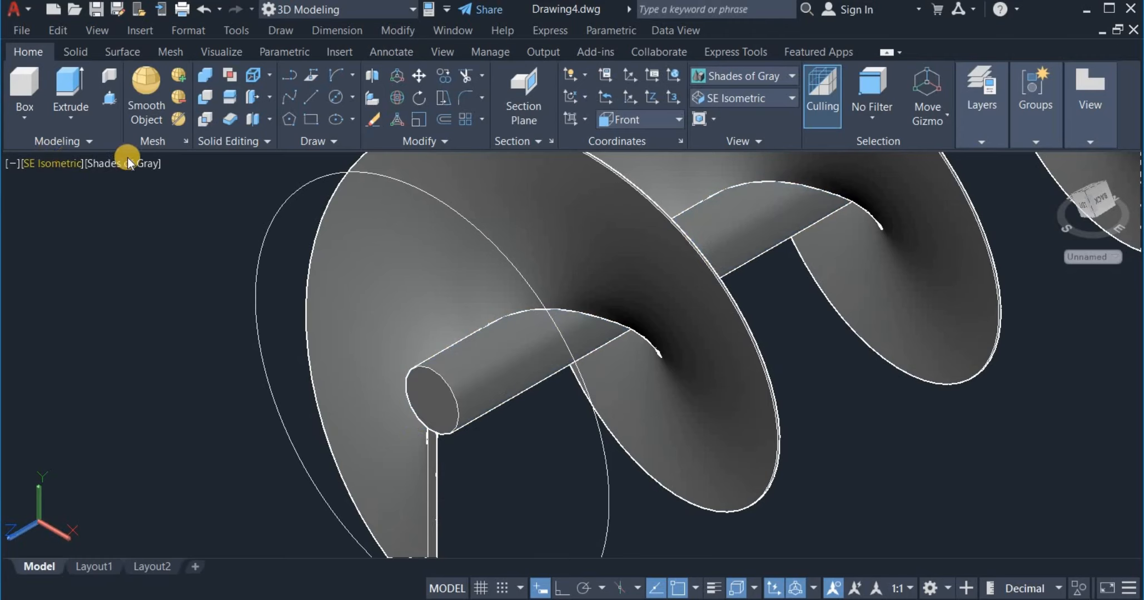
{"action": "left_click", "coordinate": [110, 99]}
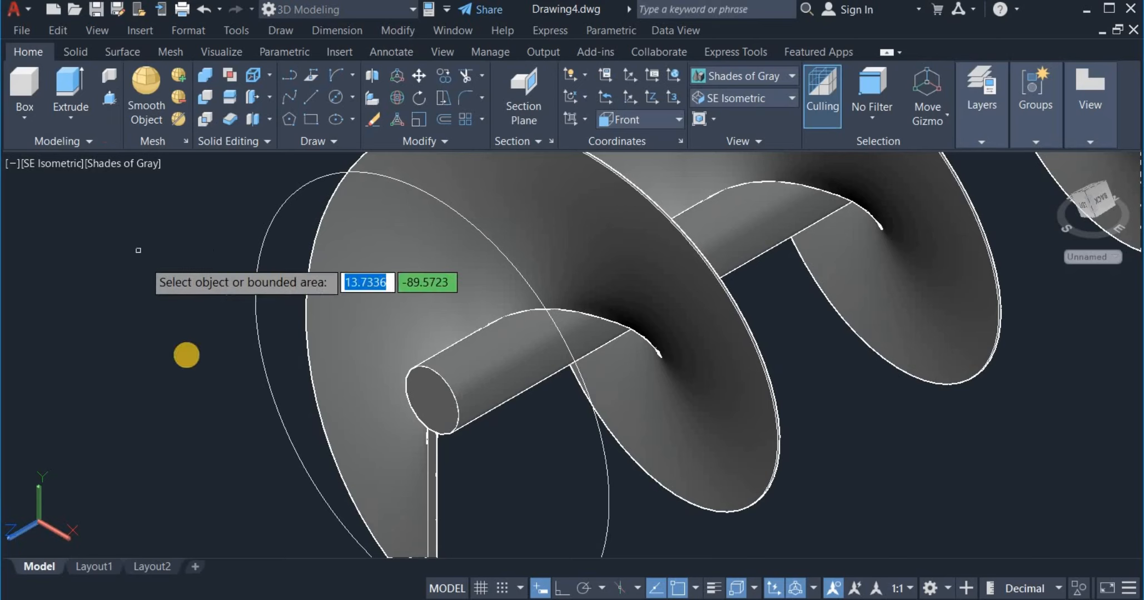
{"action": "left_click", "coordinate": [435, 405]}
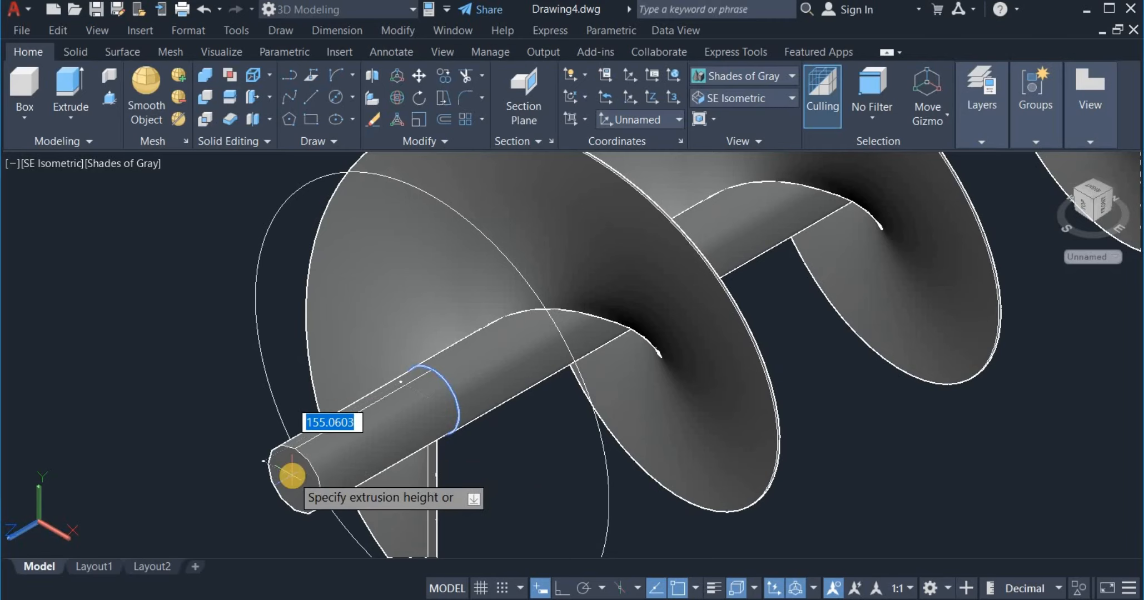
{"action": "type", "text": "100"}
{"action": "key", "text": "Return"}
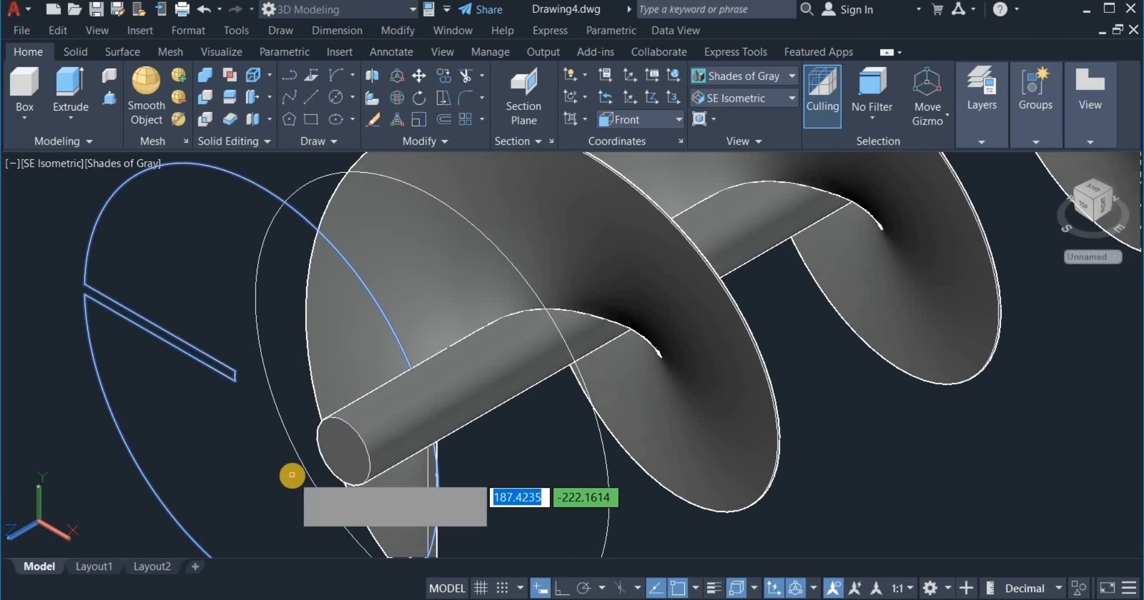
{"action": "key", "text": "Escape"}
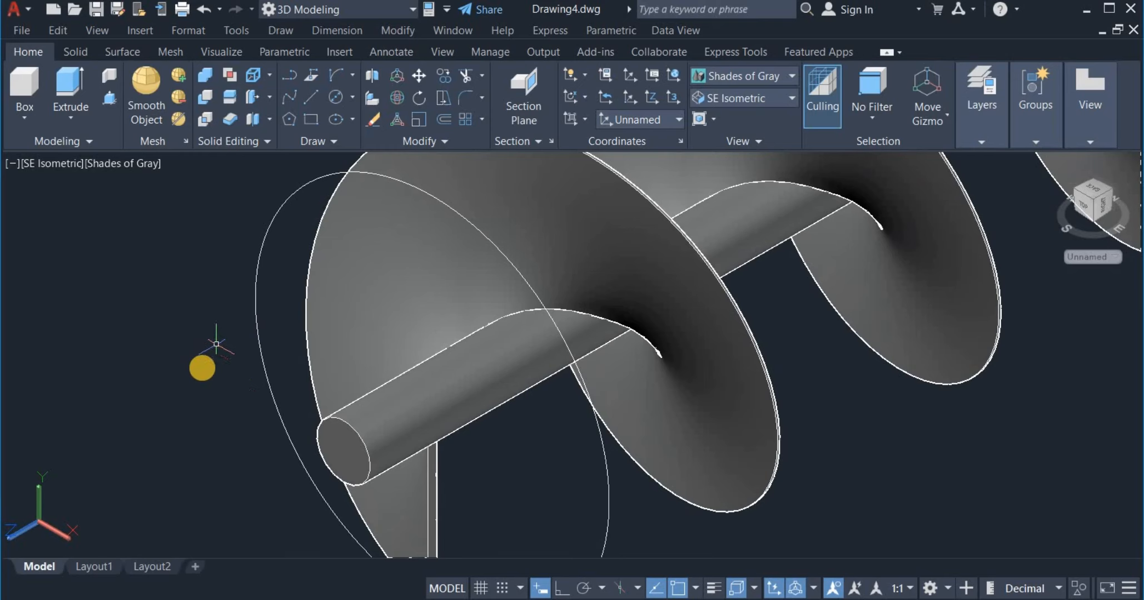
Press-pull the end face at the opposite end of the shaft outward so it extends past the last blade turn.
{"action": "scroll", "coordinate": [211, 356], "scroll_direction": "down", "scroll_amount": 6}
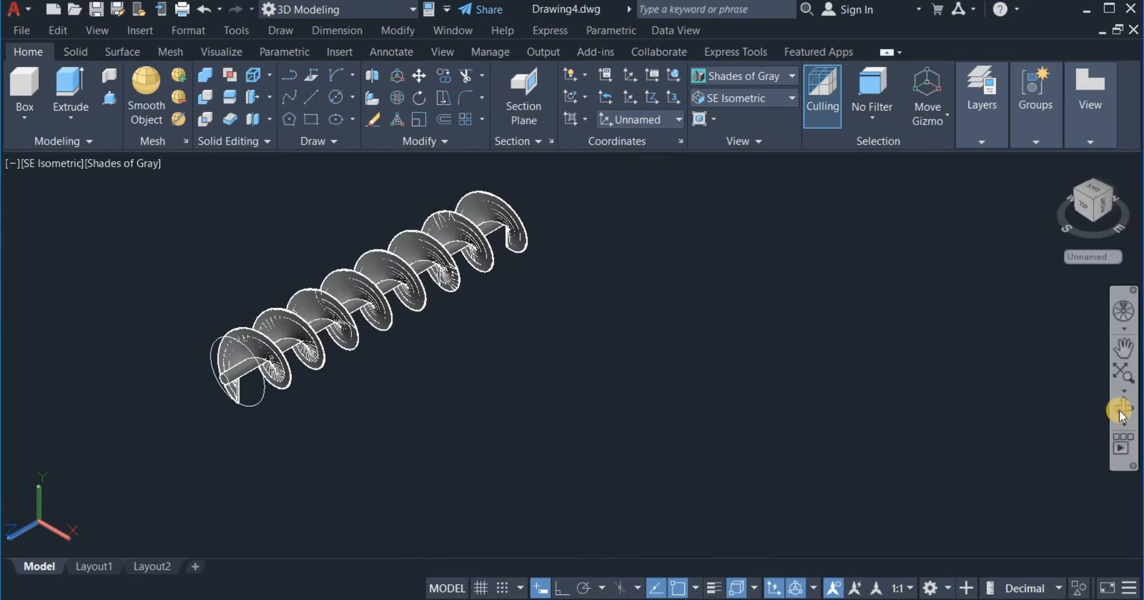
{"action": "left_click_drag", "start_coordinate": [1077, 407], "coordinate": [679, 411]}
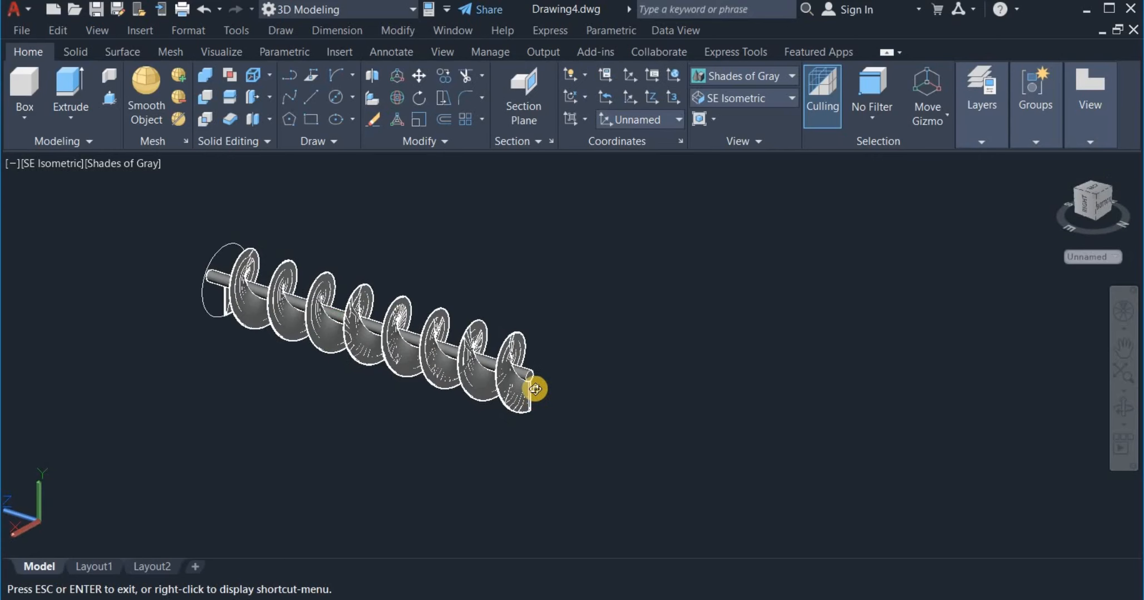
{"action": "scroll", "coordinate": [535, 390], "scroll_direction": "up", "scroll_amount": 3}
{"action": "right_click", "coordinate": [620, 291]}
{"action": "left_click", "coordinate": [628, 289]}
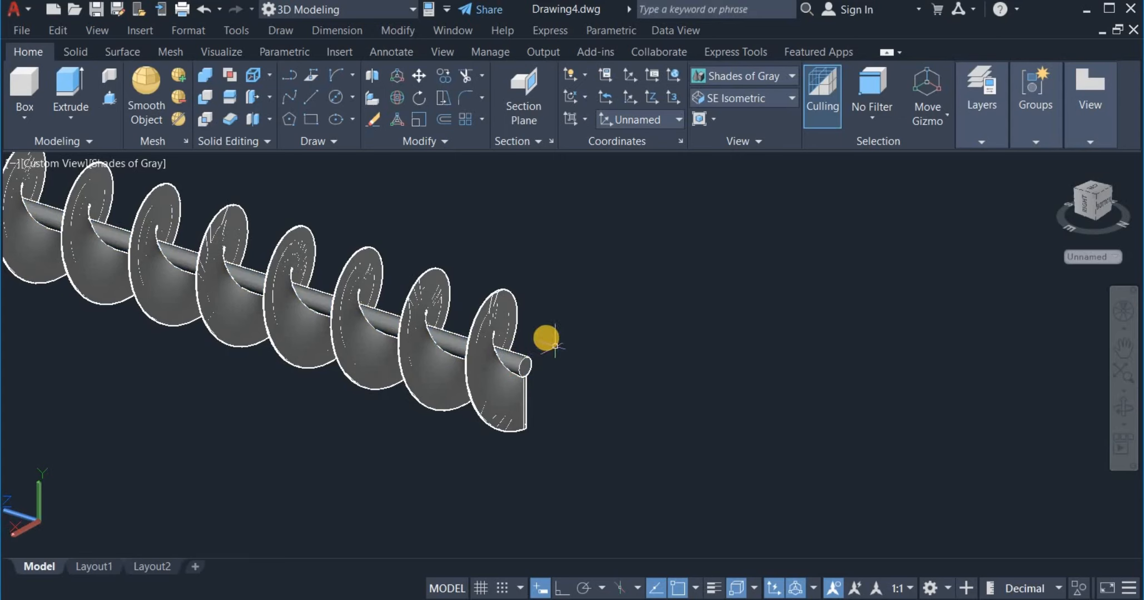
{"action": "left_click", "coordinate": [110, 102]}
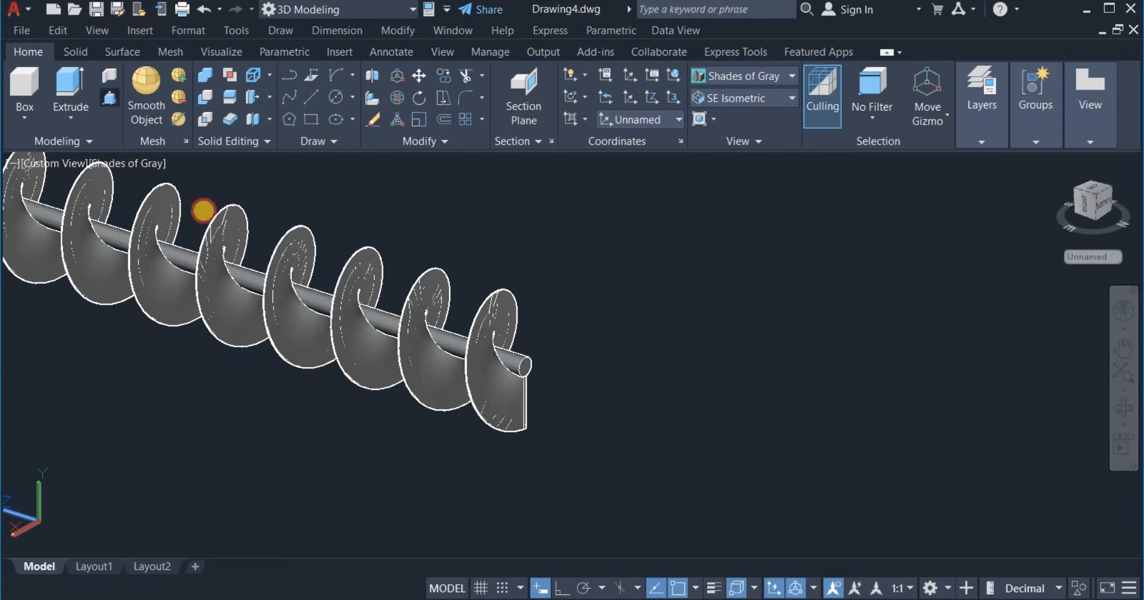
{"action": "scroll", "coordinate": [533, 373], "scroll_direction": "up", "scroll_amount": 5}
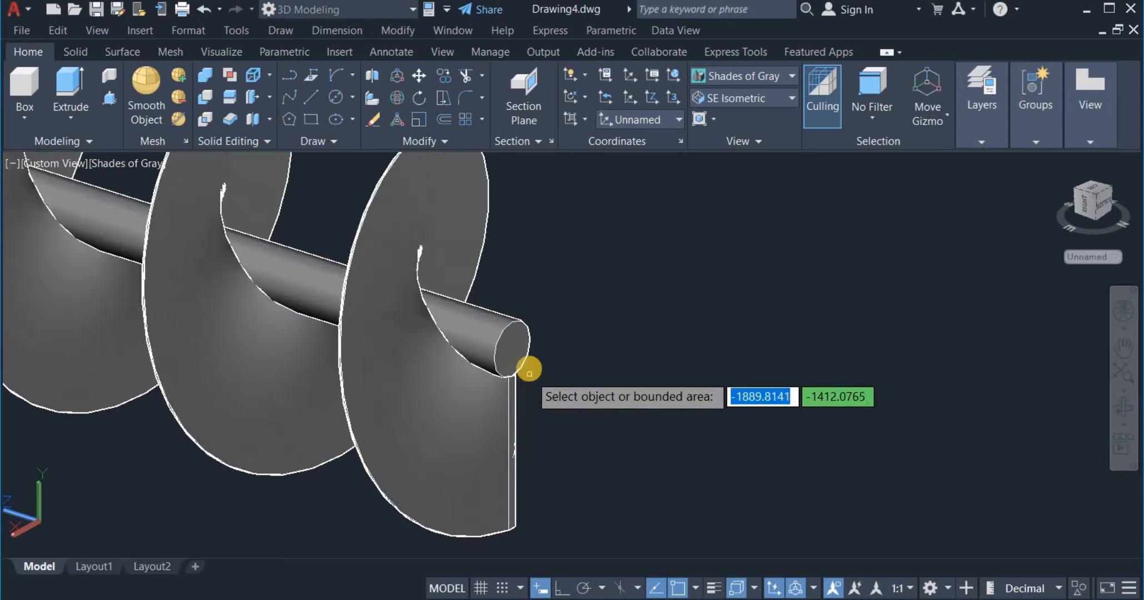
{"action": "left_click", "coordinate": [520, 357]}
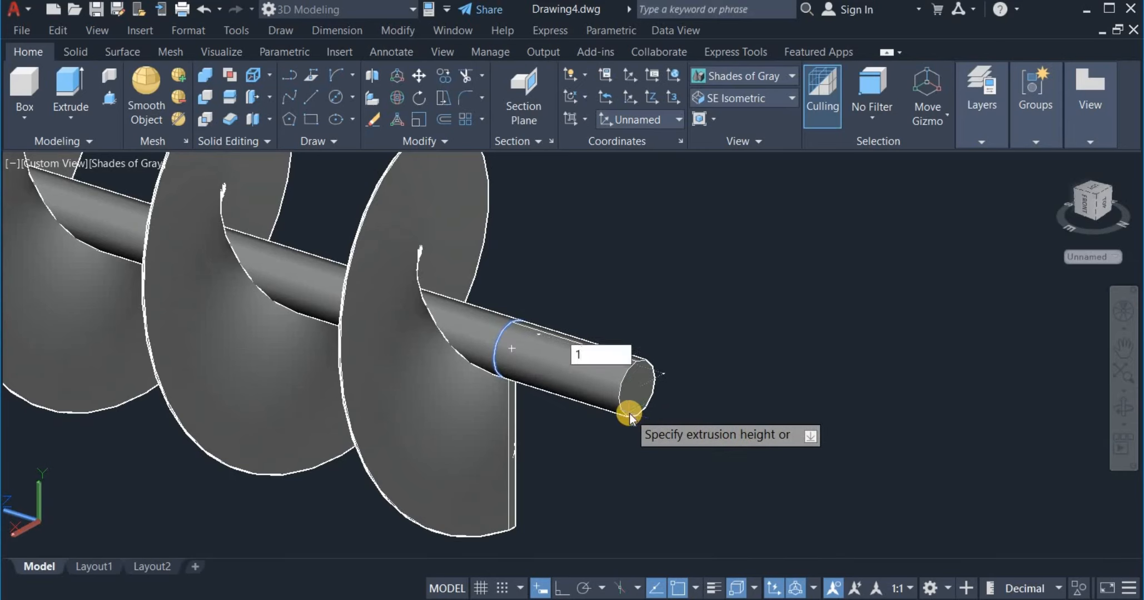
{"action": "key", "text": "Return"}
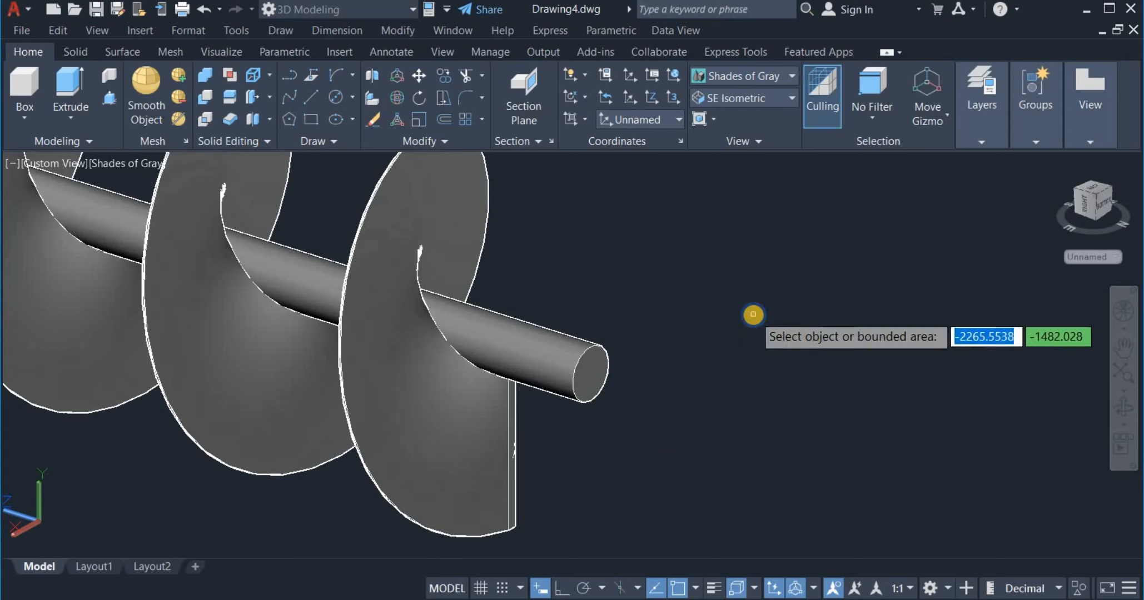
Restore the SE Isometric view and remove the leftover large construction circle around the shaft's near end.
{"action": "scroll", "coordinate": [767, 333], "scroll_direction": "down", "scroll_amount": 3}
{"action": "scroll", "coordinate": [767, 333], "scroll_direction": "down", "scroll_amount": 4}
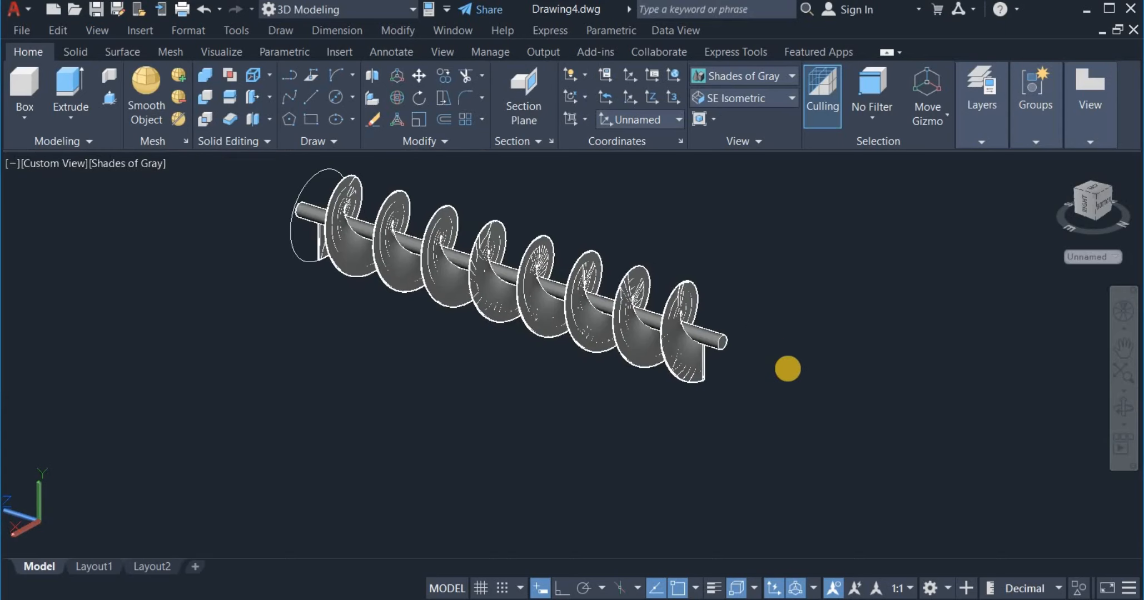
{"action": "middle_click_drag", "start_coordinate": [787, 367], "coordinate": [794, 396]}
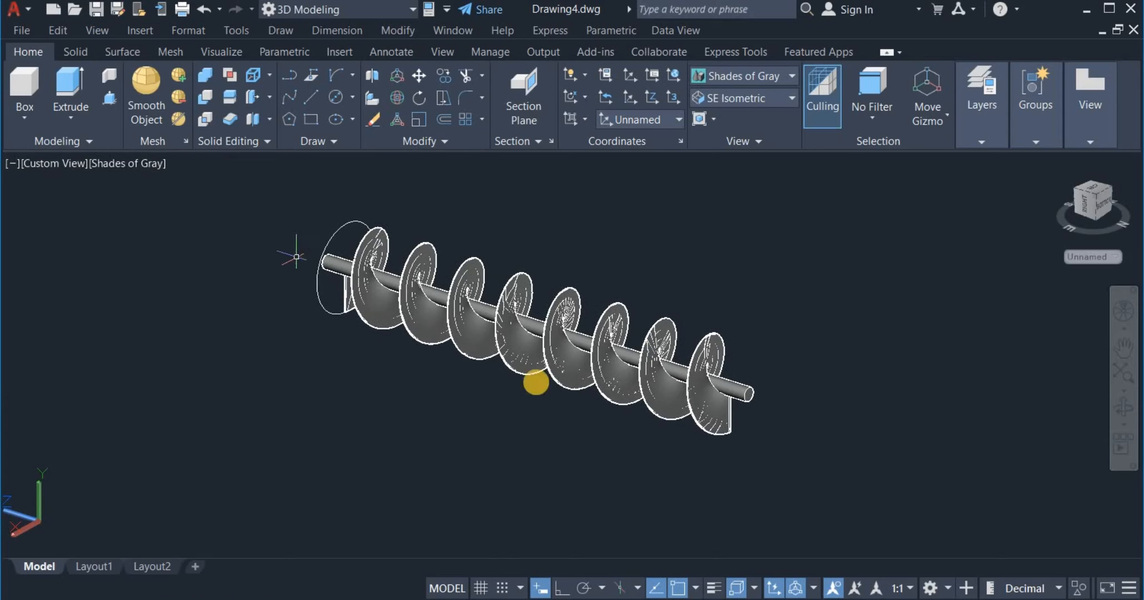
{"action": "left_click", "coordinate": [747, 100]}
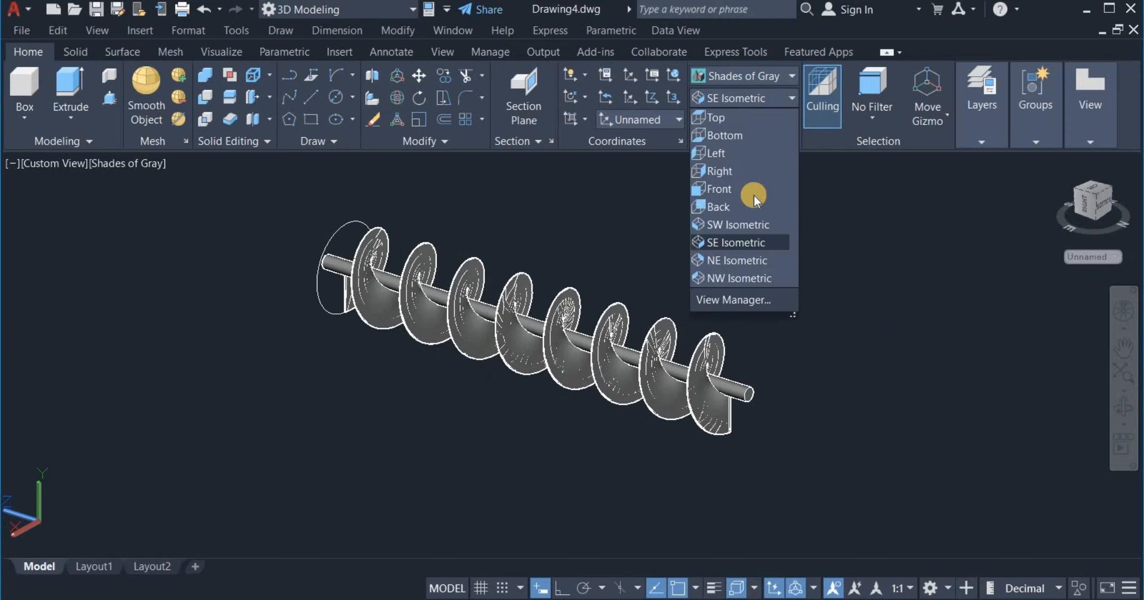
{"action": "left_click", "coordinate": [735, 244]}
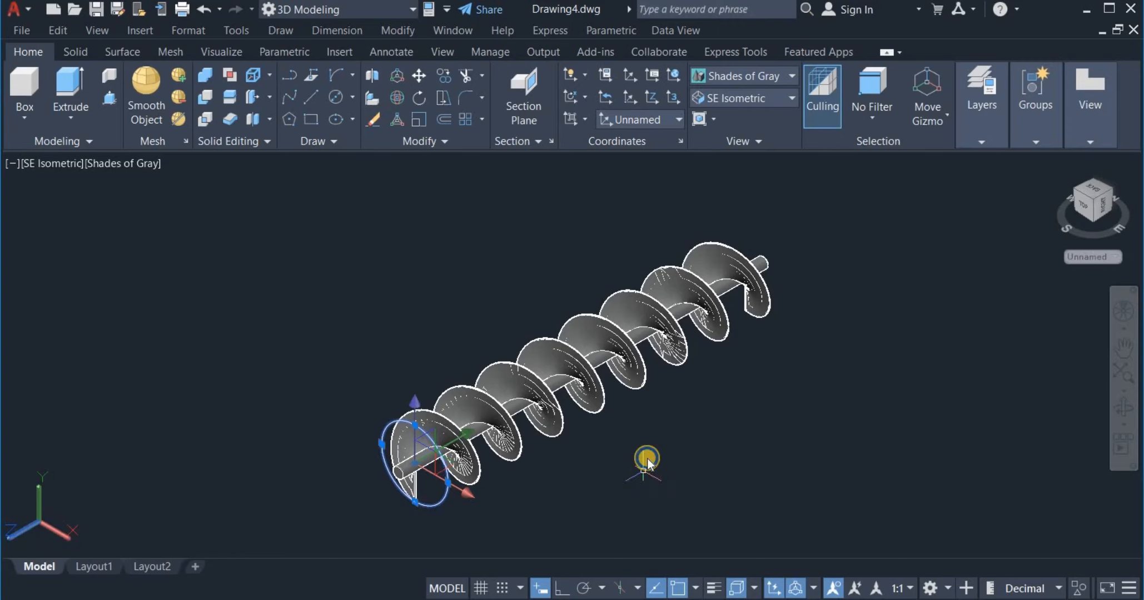
{"action": "right_click", "coordinate": [645, 459]}
{"action": "left_click", "coordinate": [713, 154]}
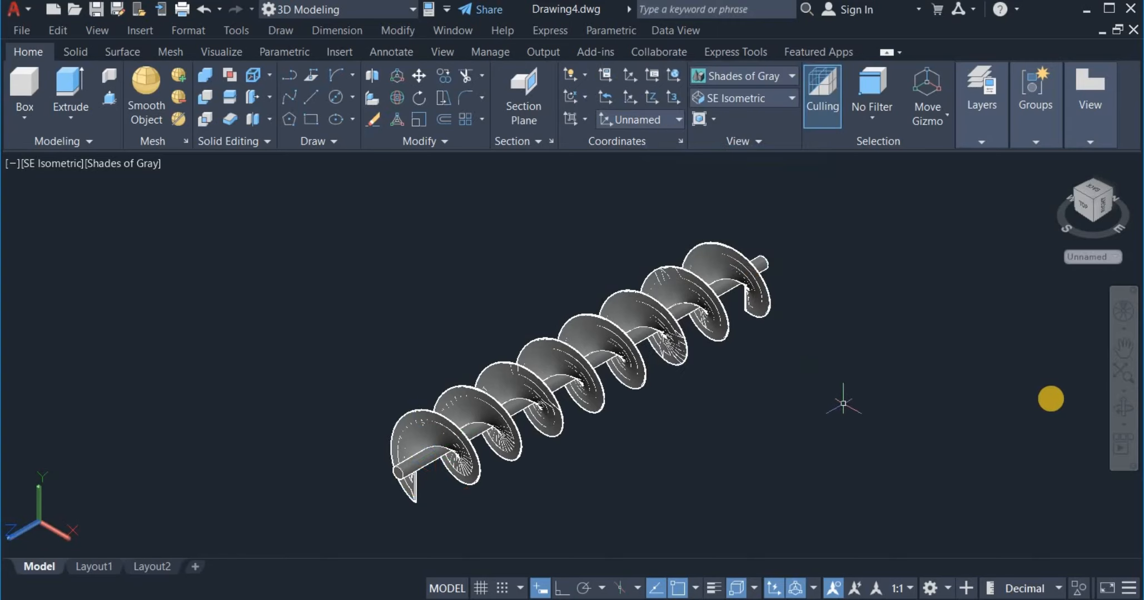
Examine the finished screw from the side, with the whole shaft and all blade turns in view.
{"action": "left_click", "coordinate": [1123, 408]}
{"action": "mouse_move", "coordinate": [980, 425]}
{"action": "left_mouse_down"}
{"action": "mouse_move", "coordinate": [718, 432]}
{"action": "mouse_move", "coordinate": [684, 421]}
{"action": "mouse_move", "coordinate": [653, 434]}
{"action": "mouse_move", "coordinate": [641, 388]}
{"action": "left_mouse_up"}
{"action": "scroll", "coordinate": [576, 434], "scroll_direction": "up", "scroll_amount": 3}
{"action": "left_click_drag", "start_coordinate": [579, 459], "coordinate": [565, 521]}
{"action": "right_click", "coordinate": [624, 482]}
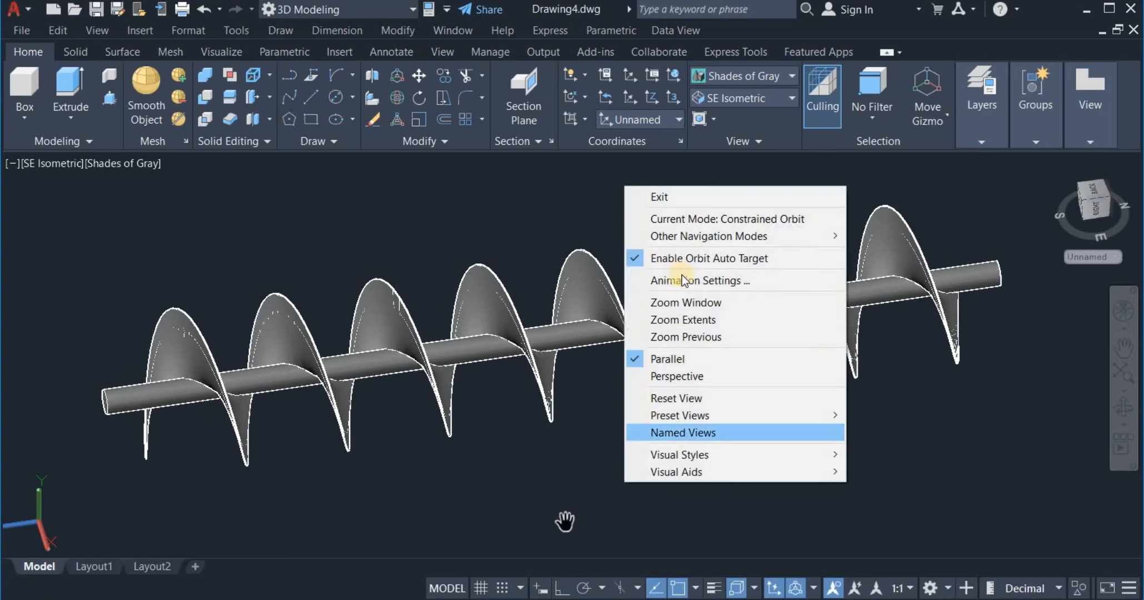
{"action": "left_click", "coordinate": [696, 196]}
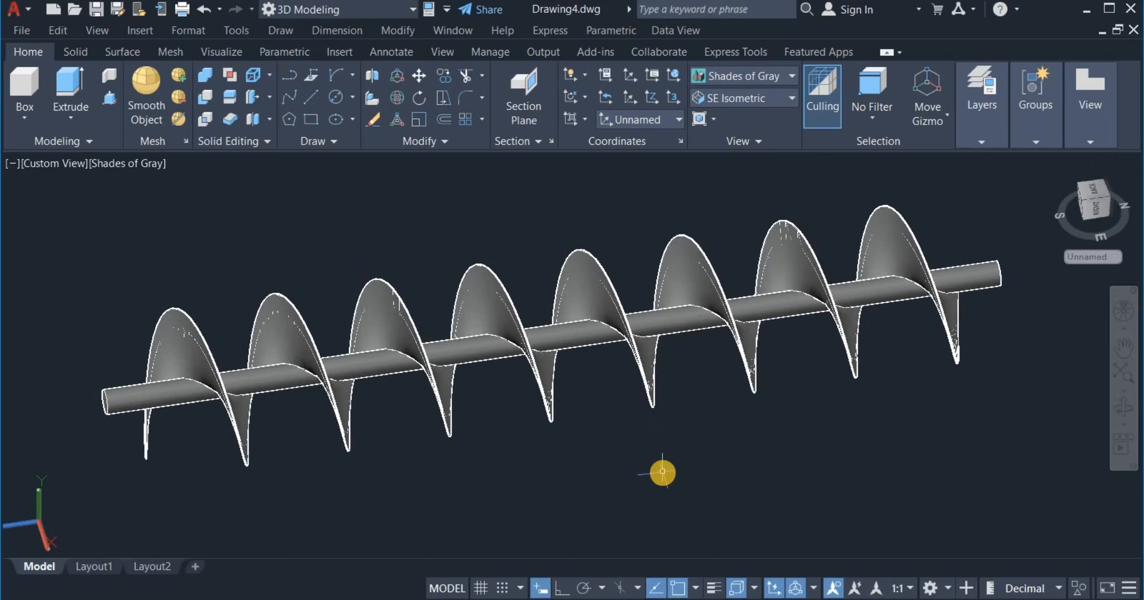